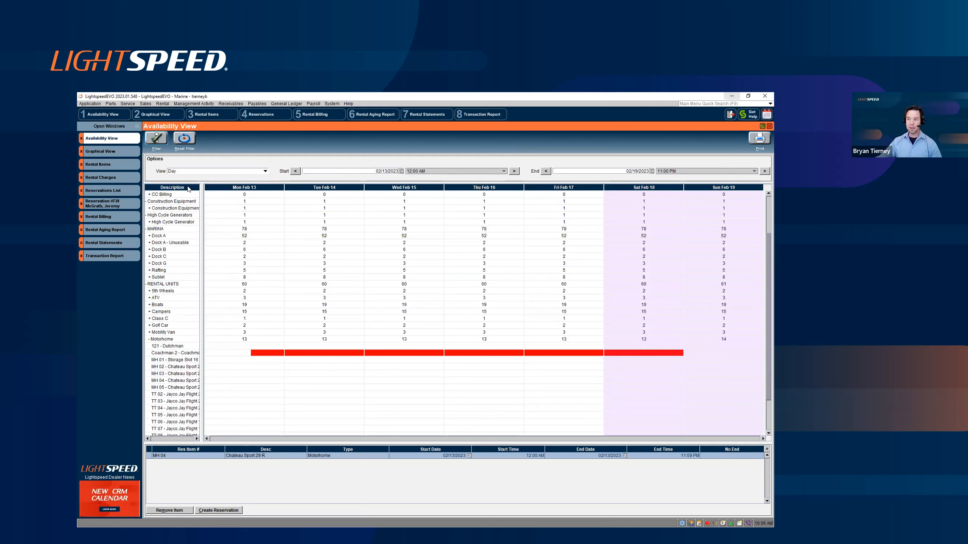
left_click(237, 172)
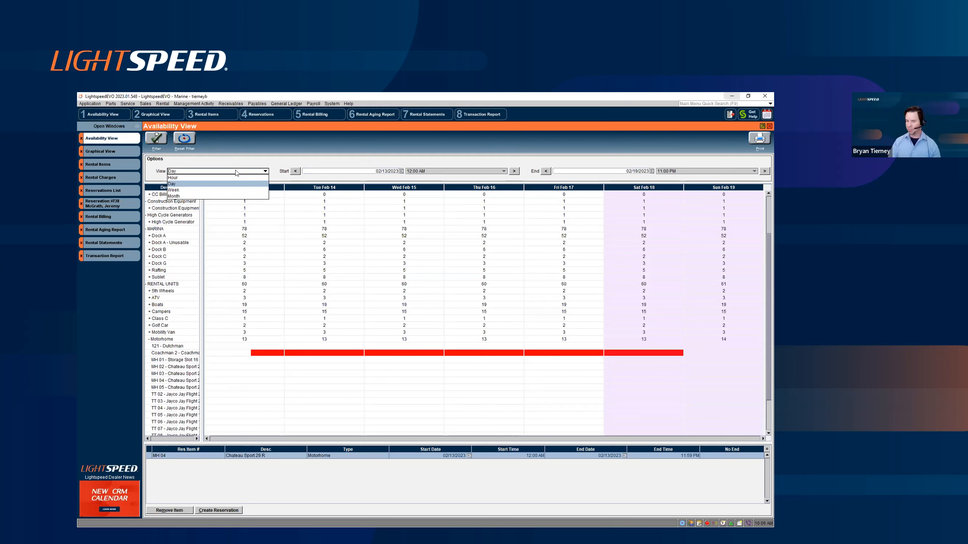
left_click(263, 145)
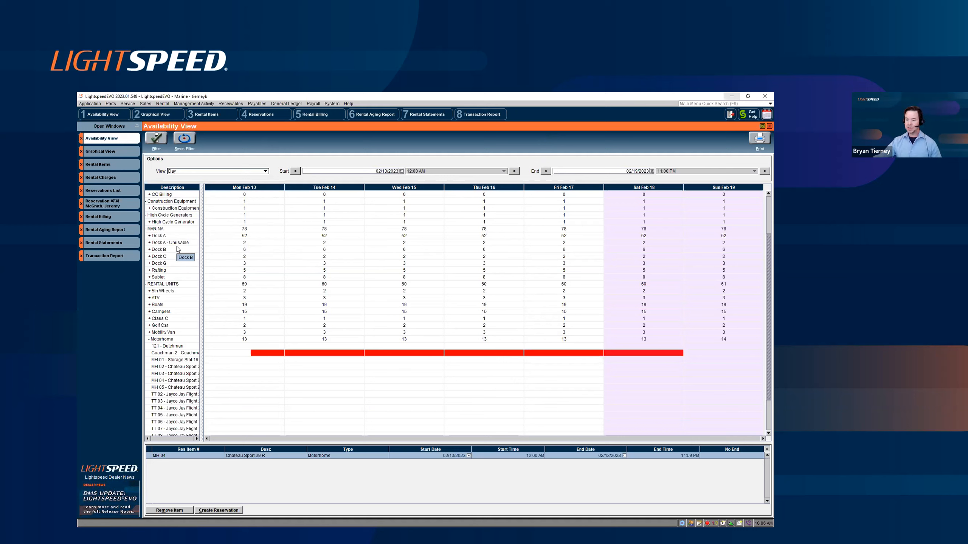
Step: Expand the Mobility Van group and add motorhome MH 02 for Mon Feb 13 to the items being reserved
left_click(149, 332)
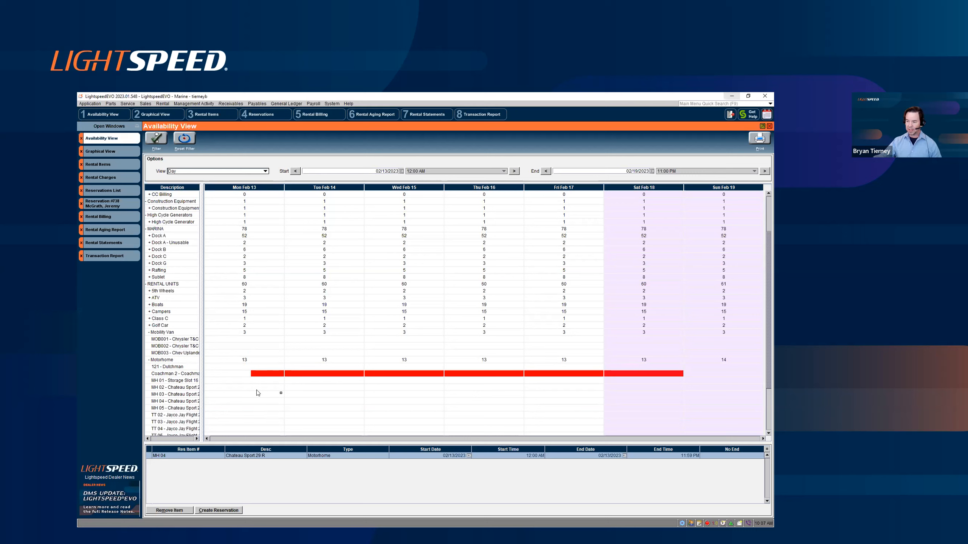
double_click(233, 387)
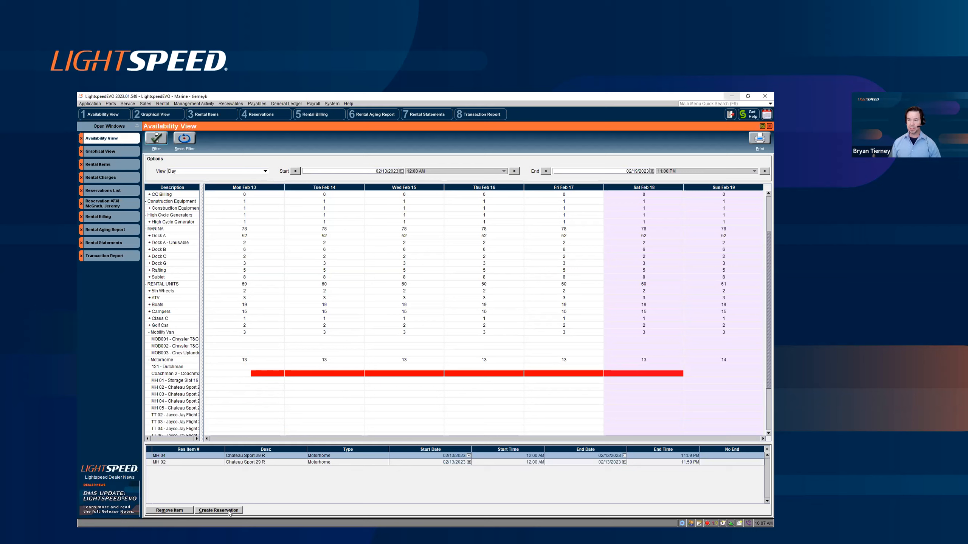
Step: From the Graphical View of The Boat yard, start a new reservation for slip A28 and discard it without saving
left_click(122, 154)
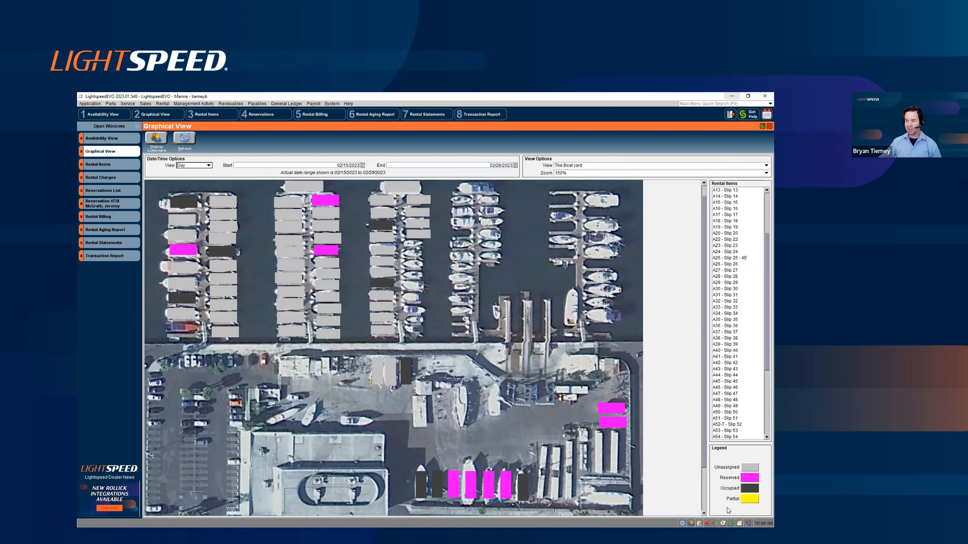
left_click(296, 267)
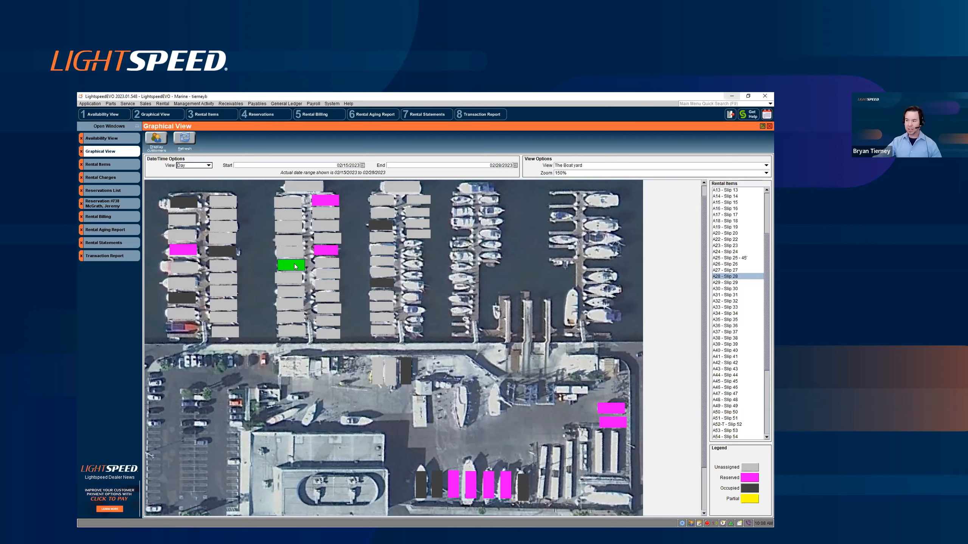
double_click(295, 266)
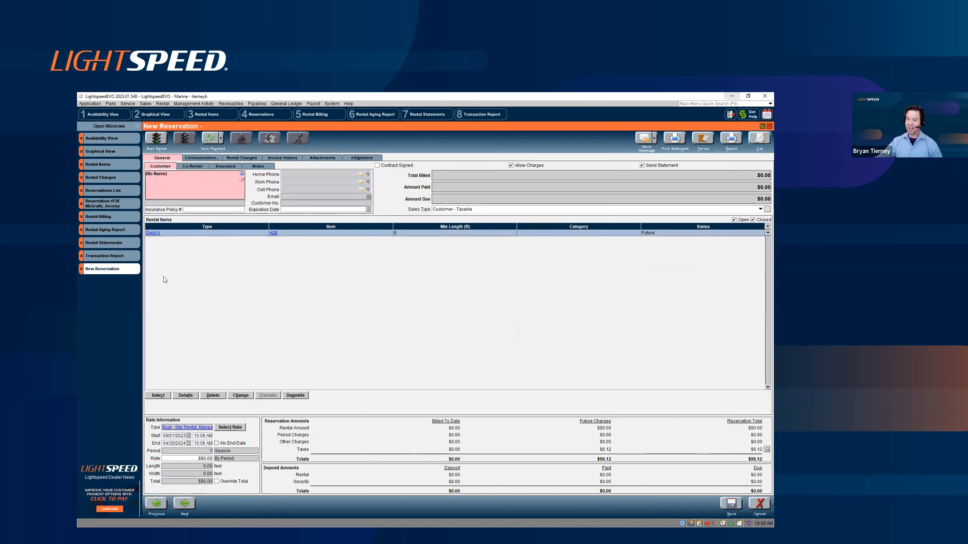
left_click(81, 270)
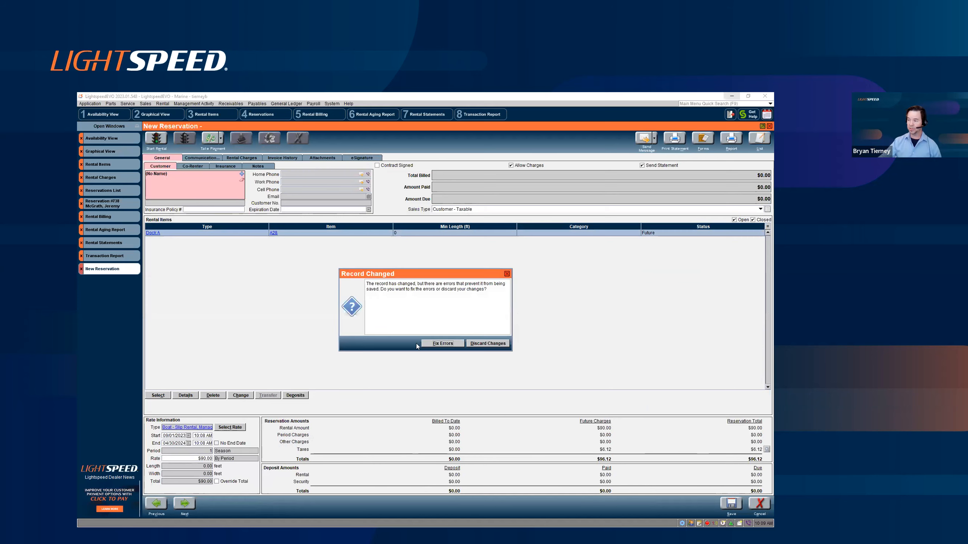
left_click(478, 345)
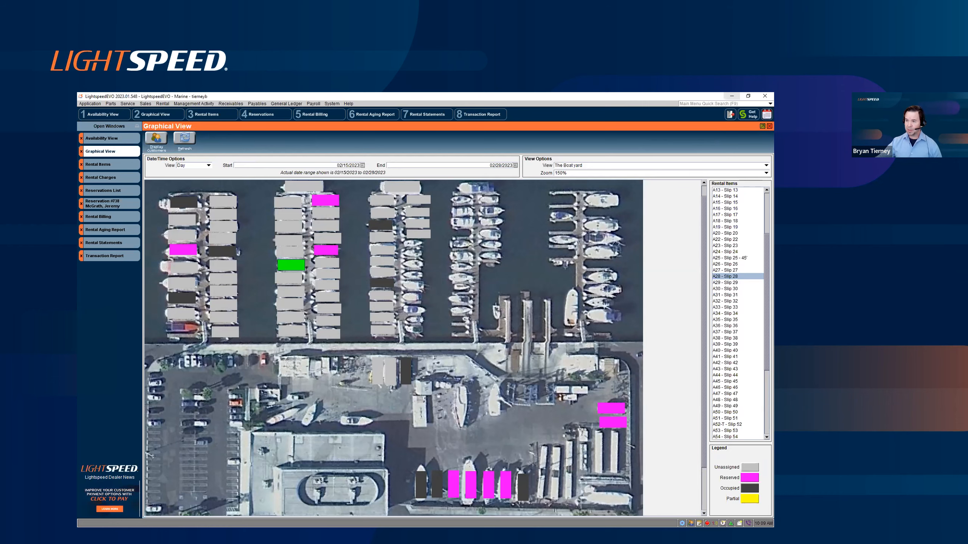
Step: Minimize the rental software and advance the slide presentation to "Rental Items – Charges and Fees"
left_click(732, 96)
key("Right")
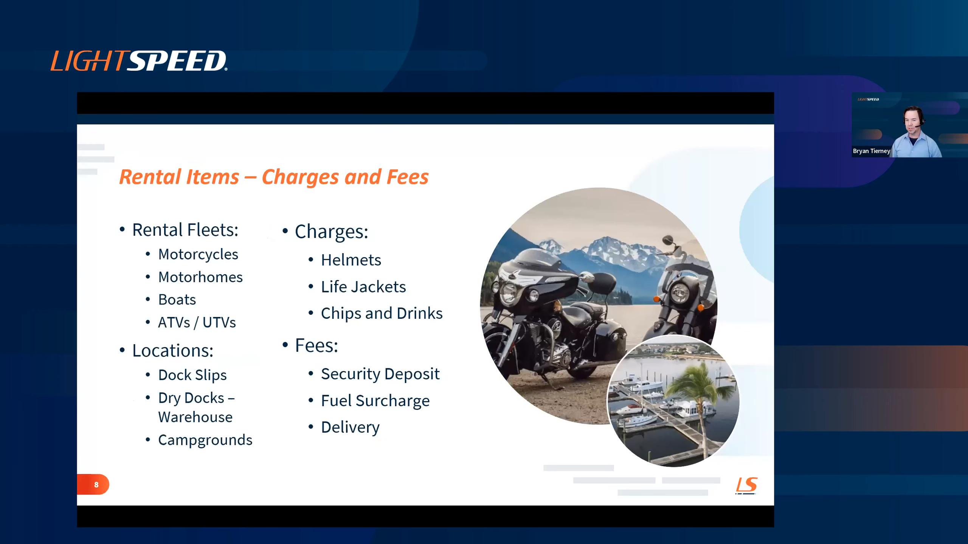
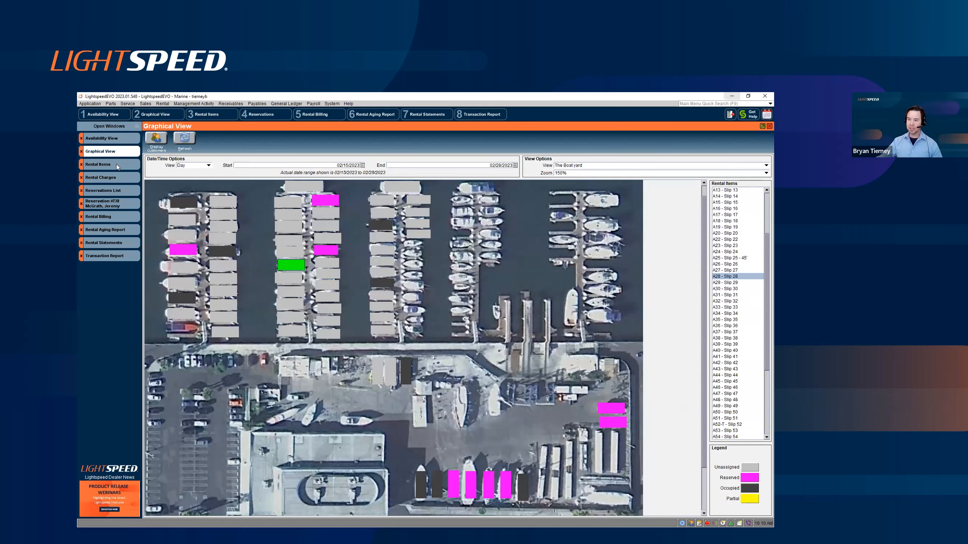
Step: Open Ski Boat 03 from the rental items list and view its linked major unit record
left_click(116, 165)
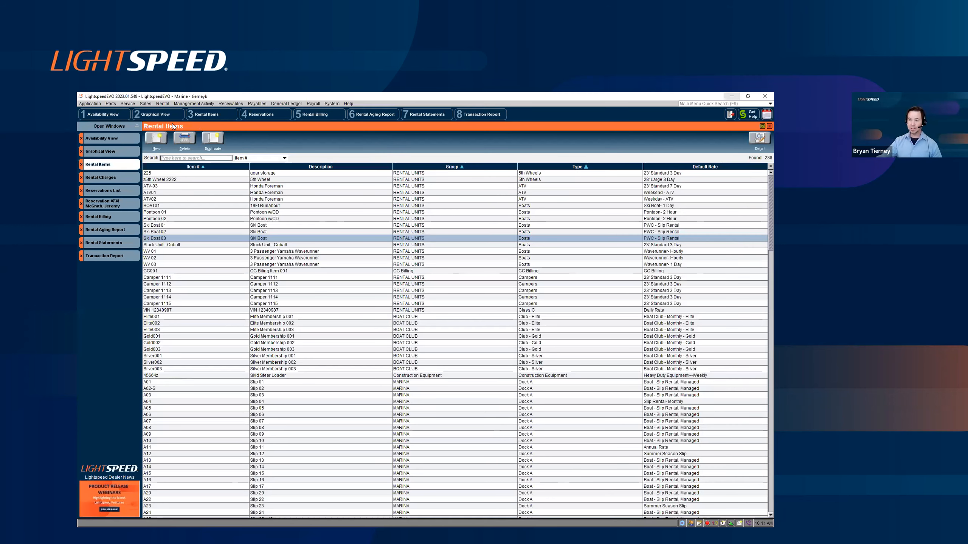
left_click(162, 103)
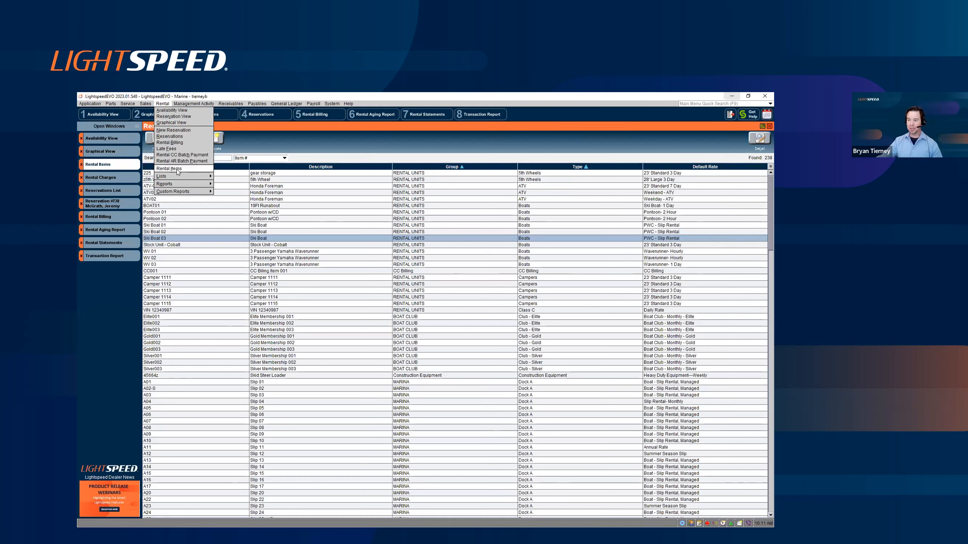
left_click(289, 140)
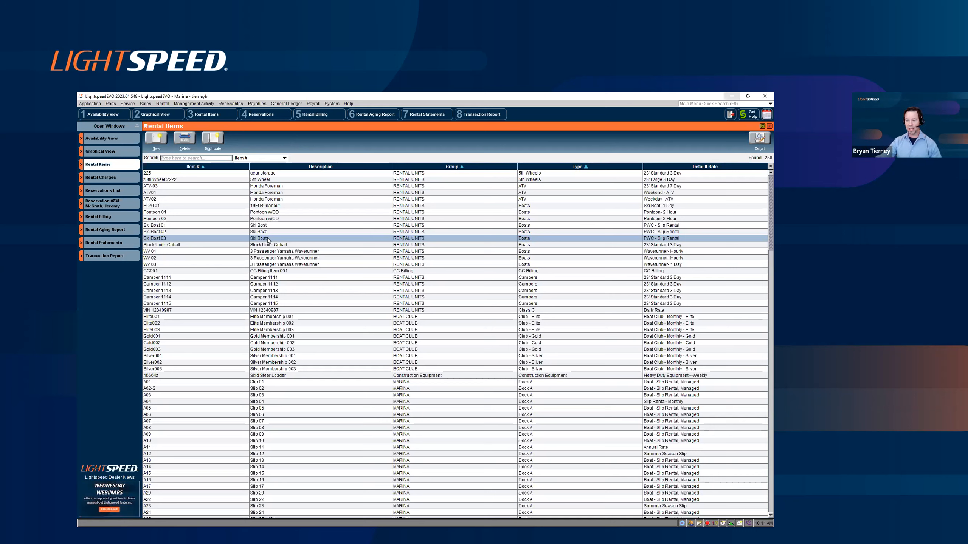
double_click(301, 243)
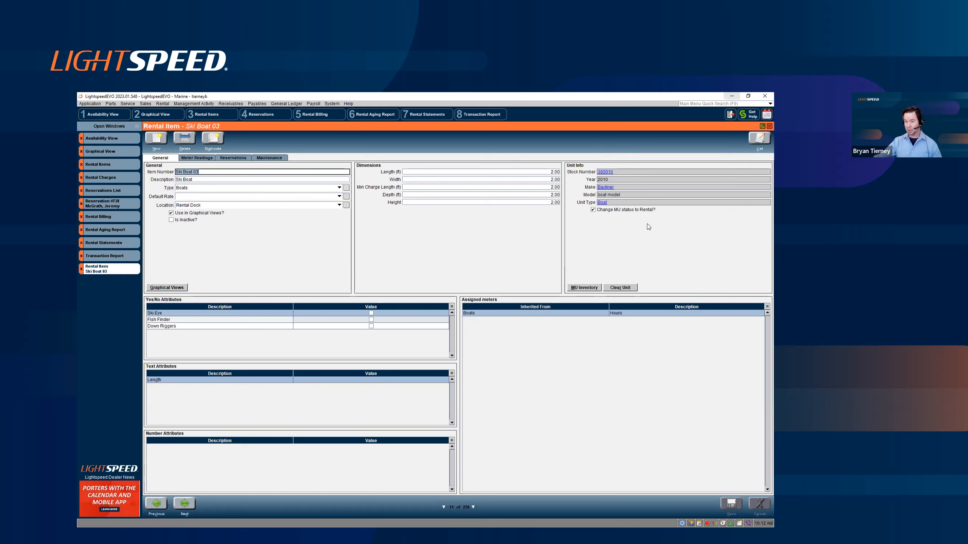
left_click(608, 173)
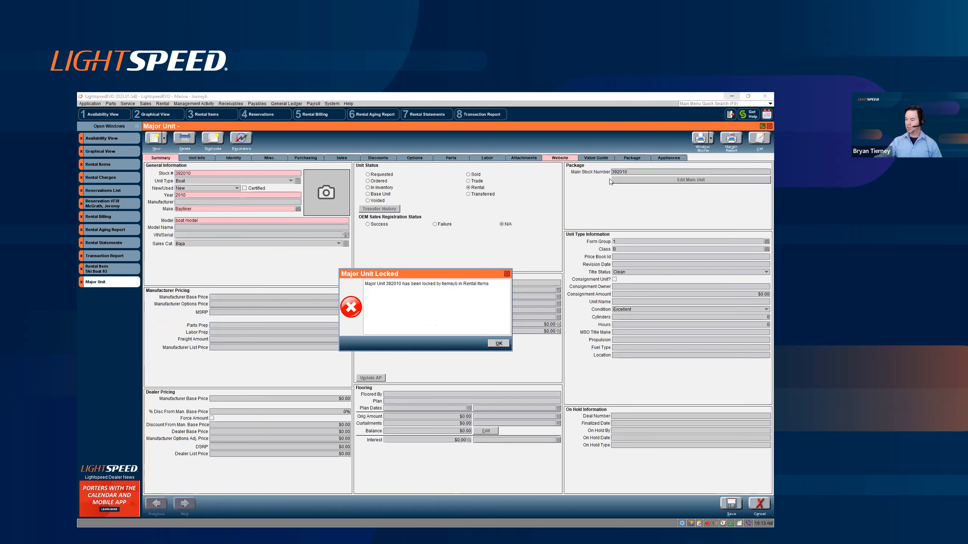
left_click(494, 344)
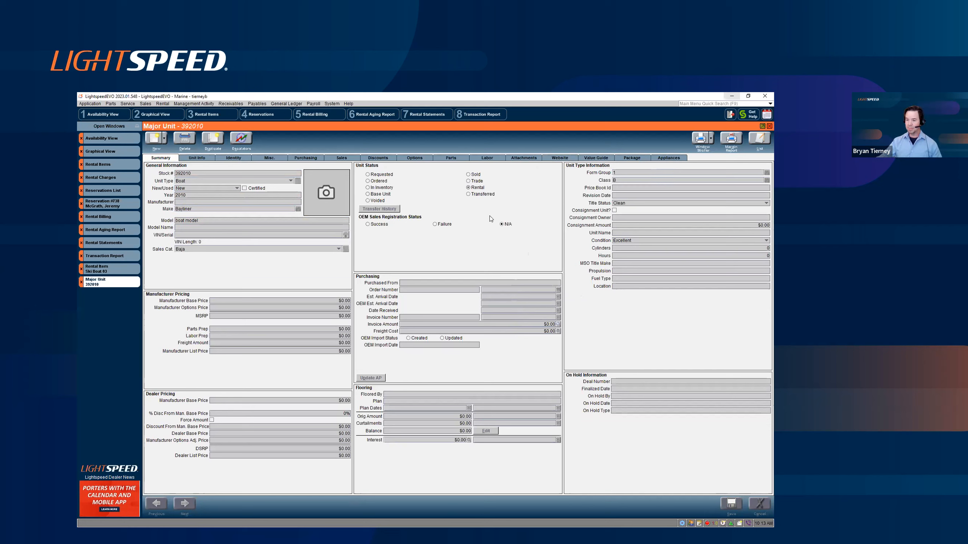
Step: Turn off "Change MU status to Rental?" for Ski Boat 03 and return to its linked major unit record
left_click(122, 268)
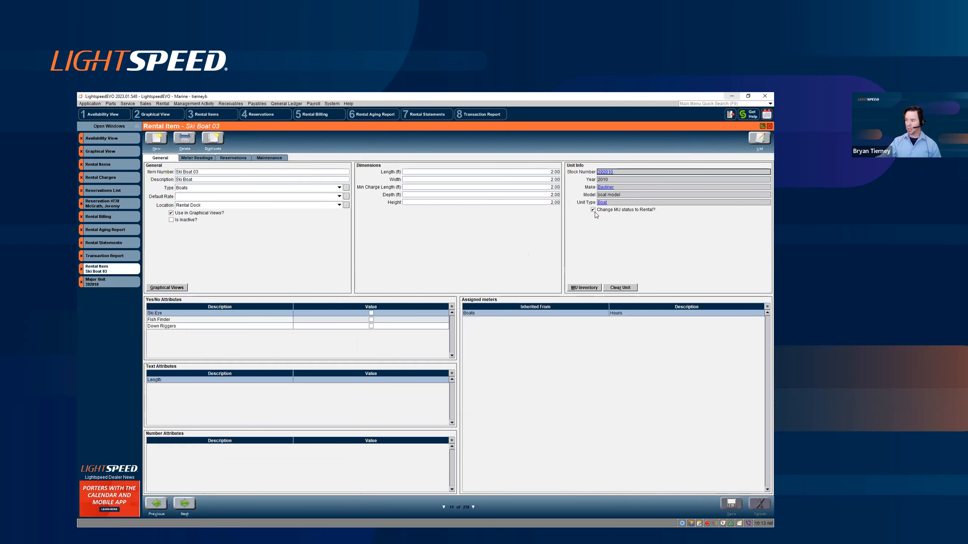
left_click(593, 210)
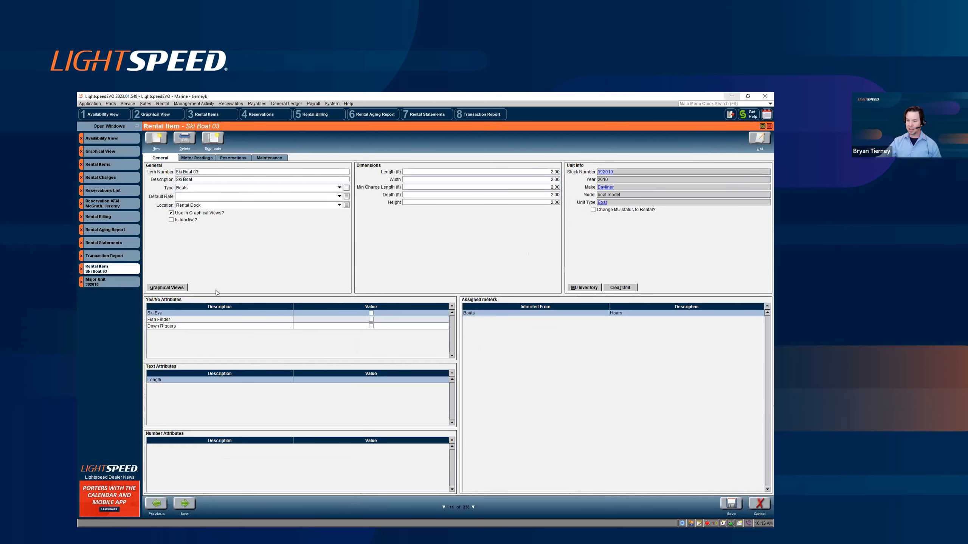
left_click(126, 281)
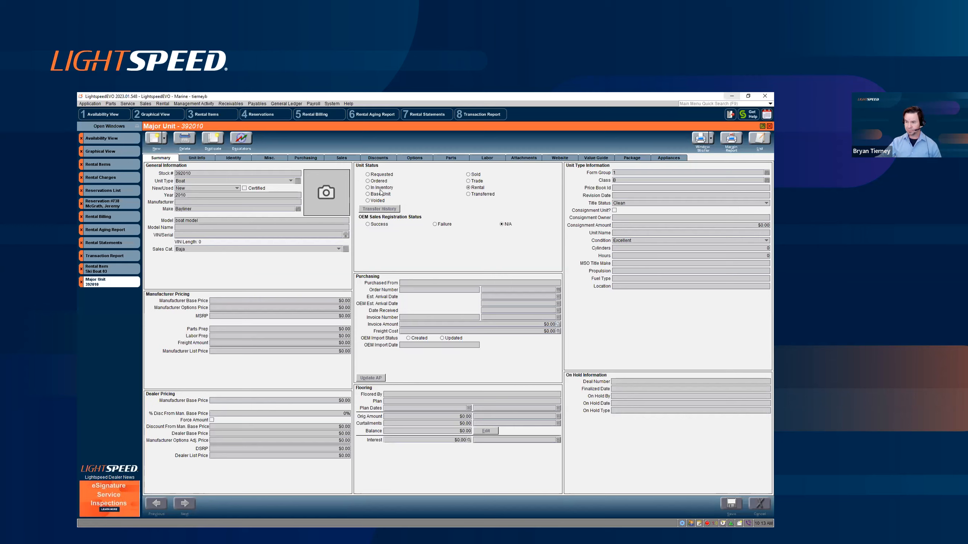
Step: Look through the rental charges list, highlighting entries such as Case of Pop, Hitch, Generator and Fuel Charge
left_click(120, 163)
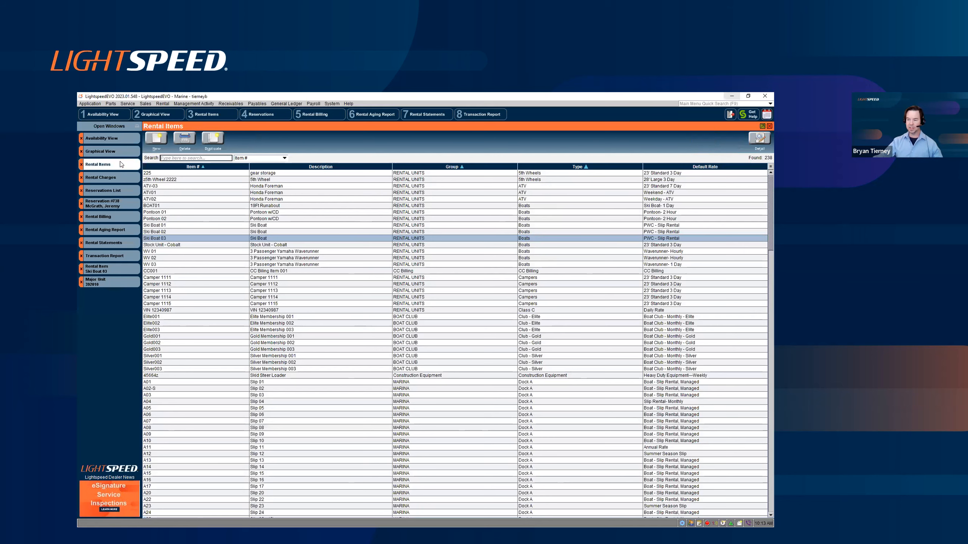
left_click(117, 176)
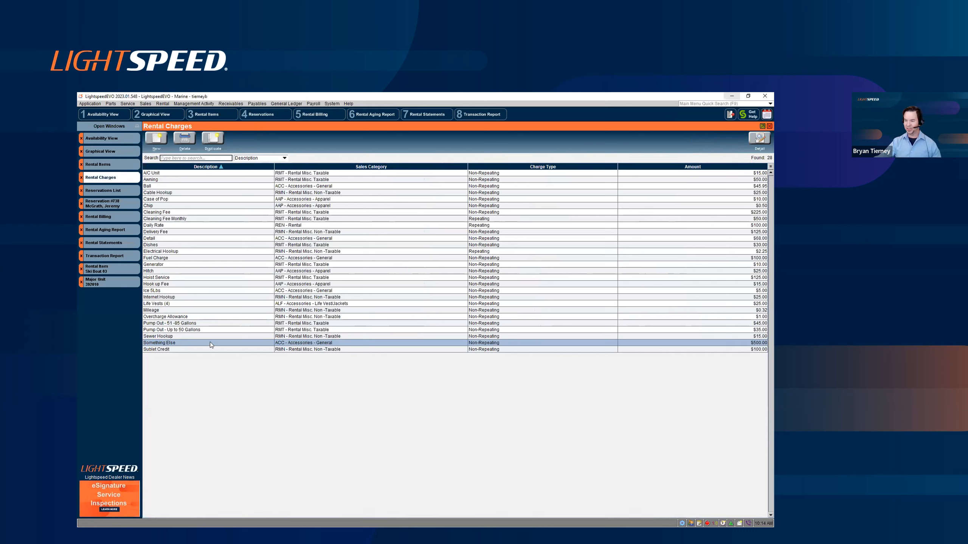
left_click(192, 206)
left_click(191, 199)
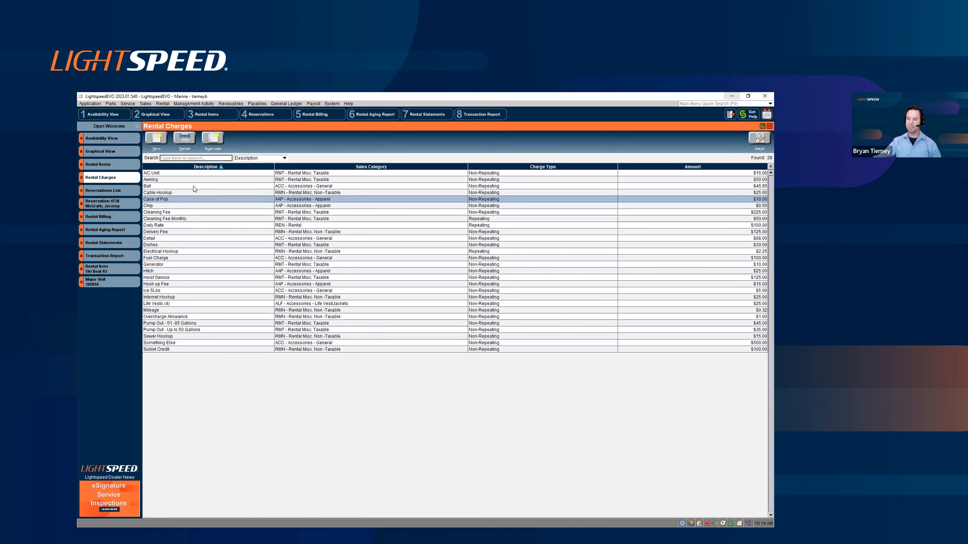
left_click(193, 186)
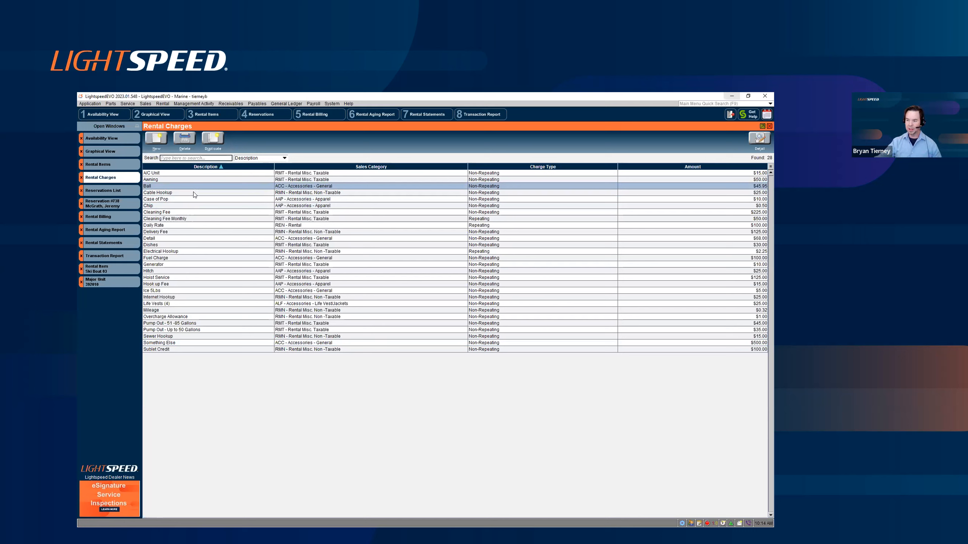
left_click(184, 271)
left_click(192, 264)
left_click(194, 259)
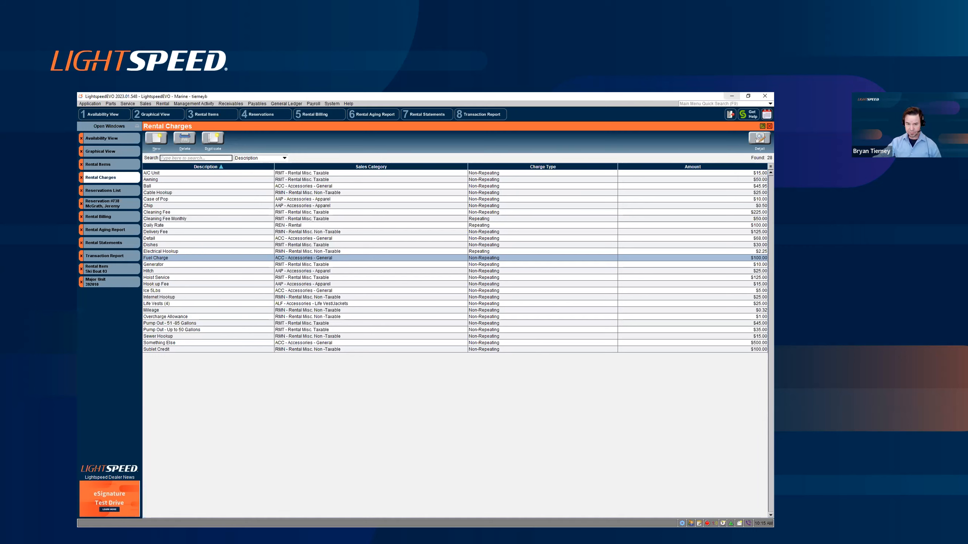
Step: Switch to the slide presentation and advance it to "Reservation Overview"
key("alt+Tab")
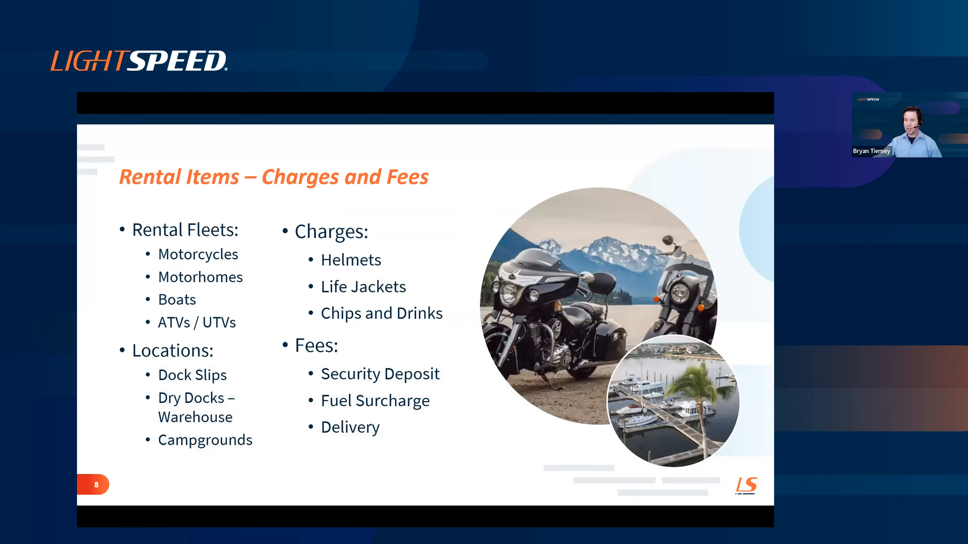
key("Right")
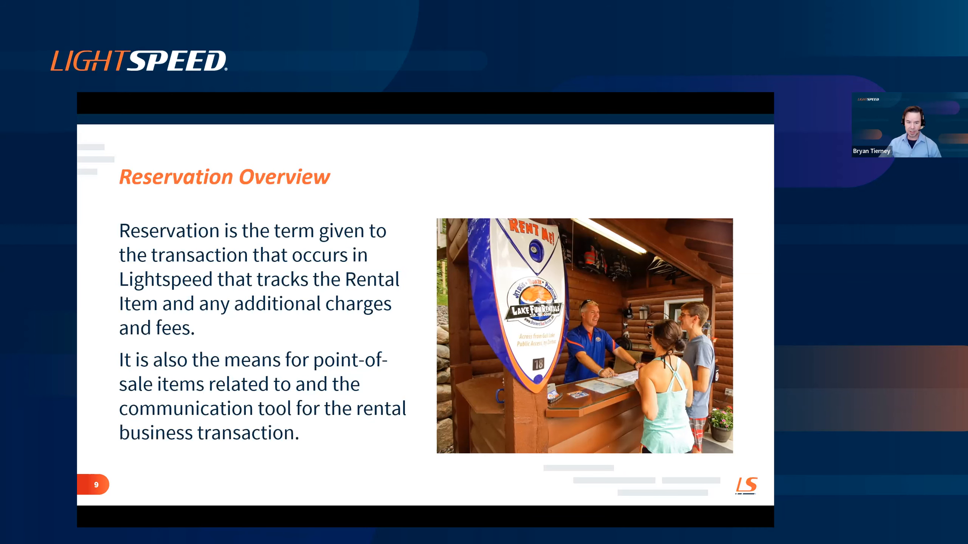
Step: Switch back to LightspeedEVO and display the list of reservations
key("alt+Tab")
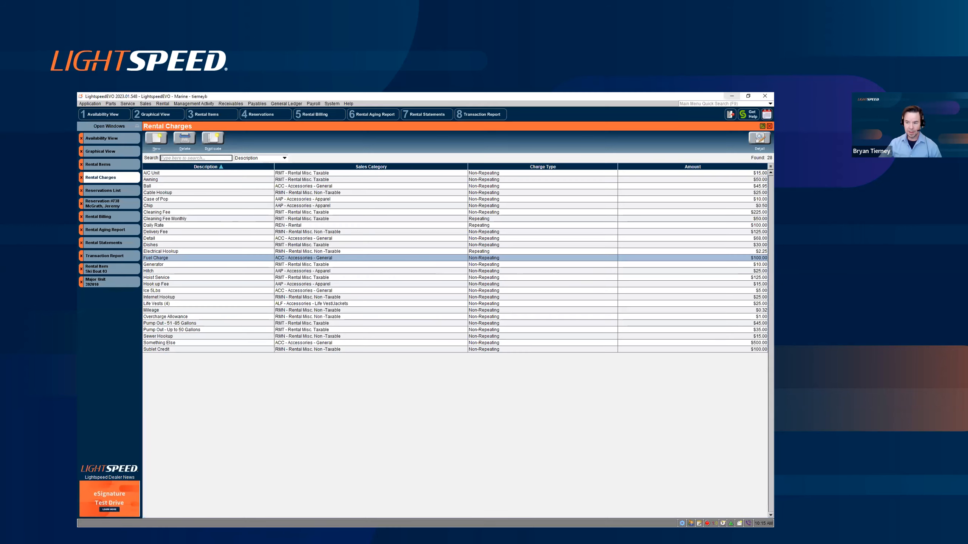
left_click(107, 192)
left_click(162, 104)
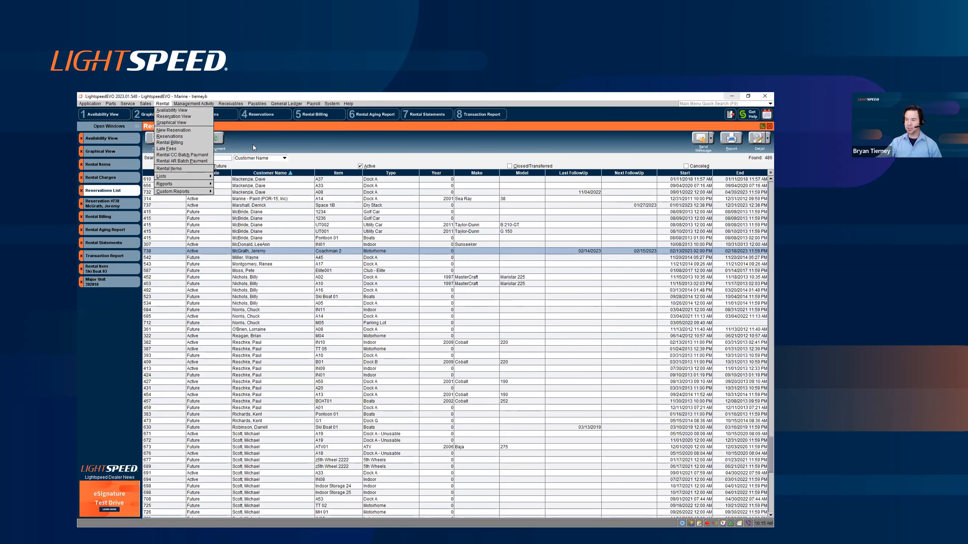
left_click(279, 147)
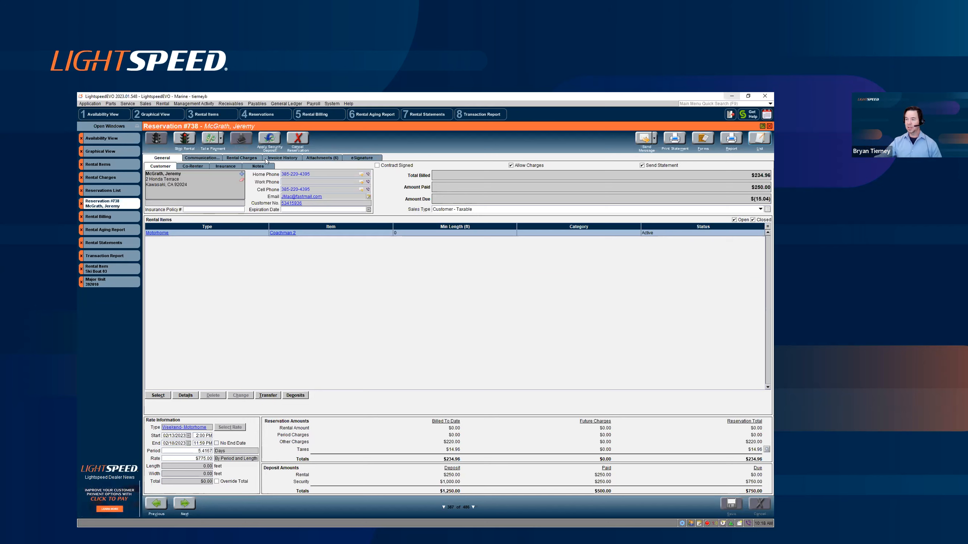
Step: Review the Coachman 2 motorhome reservation's invoice history, including its payment entry, and its attached images
left_click(277, 157)
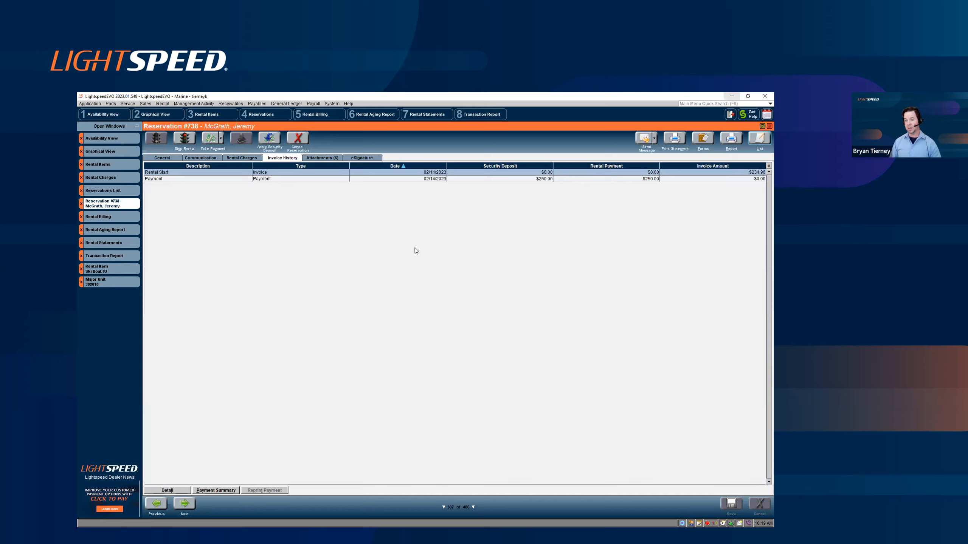
left_click(502, 180)
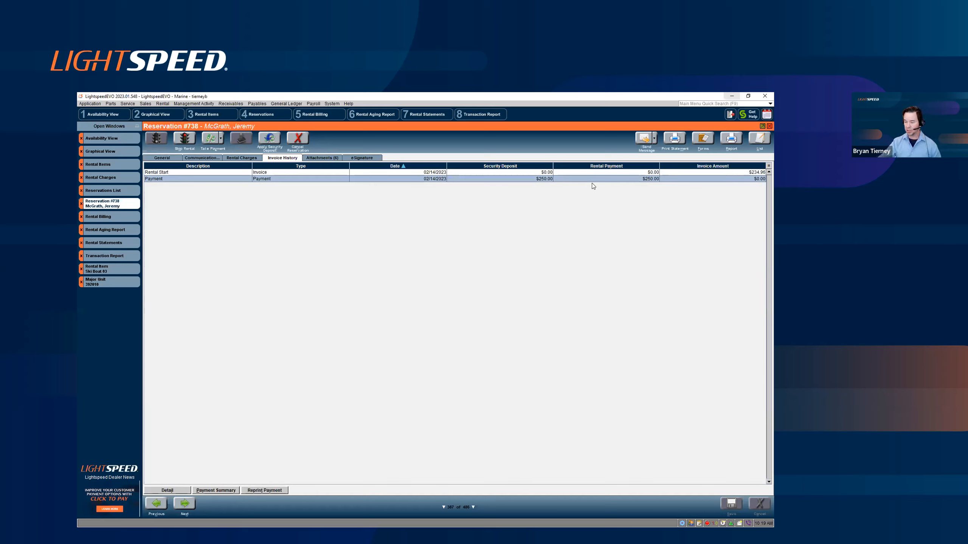
left_click(179, 159)
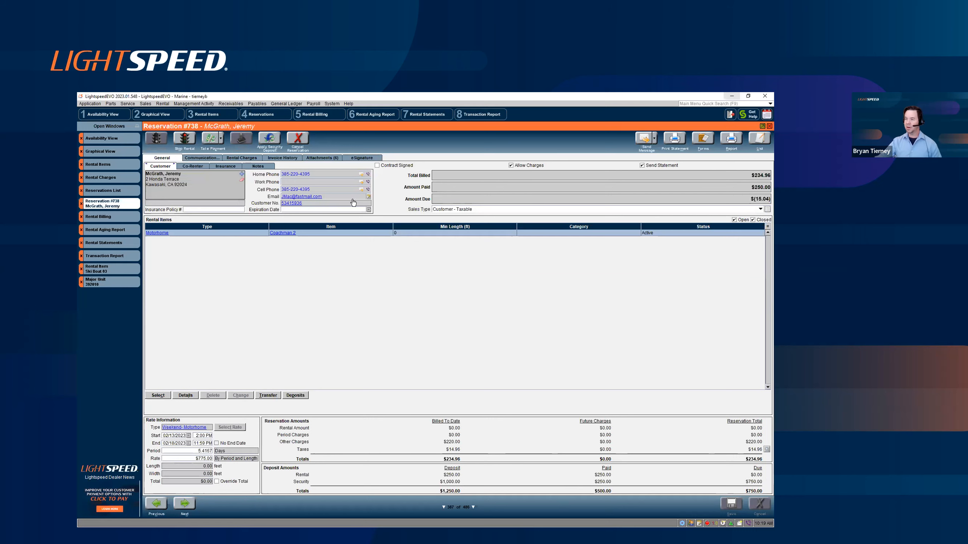
left_click(326, 158)
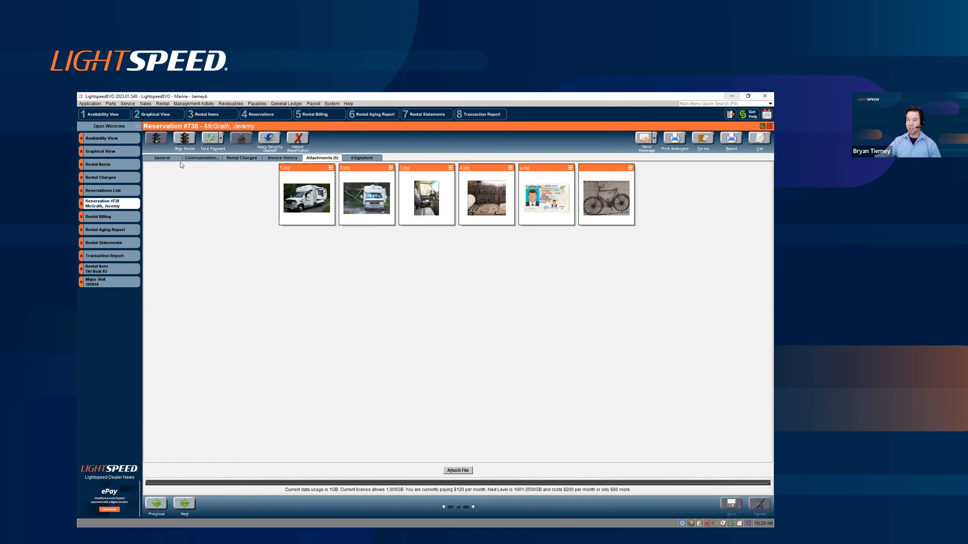
left_click(168, 158)
Step: Show the reservation's rental charges, view the lookup for adding a charge to Coachman 2, and cancel without adding one
left_click(242, 157)
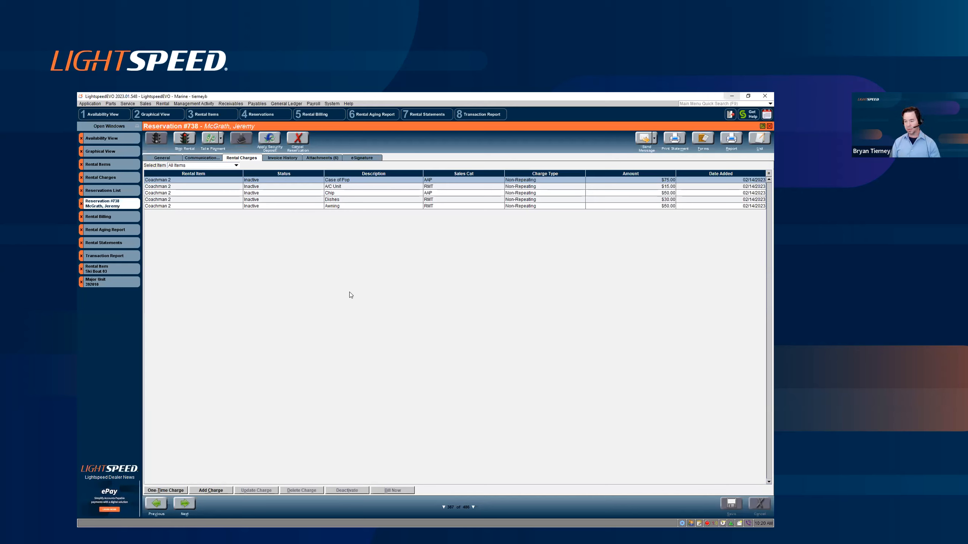
left_click(212, 490)
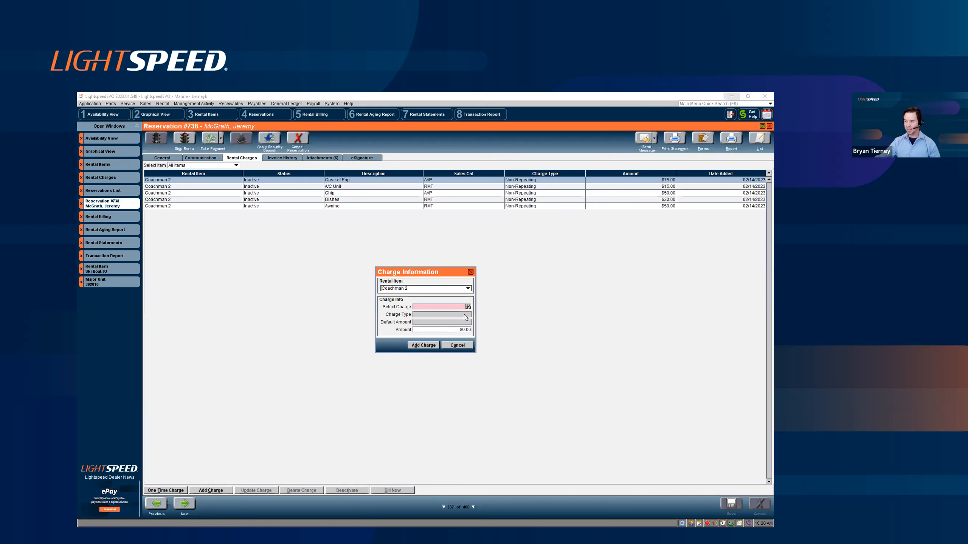
left_click(438, 307)
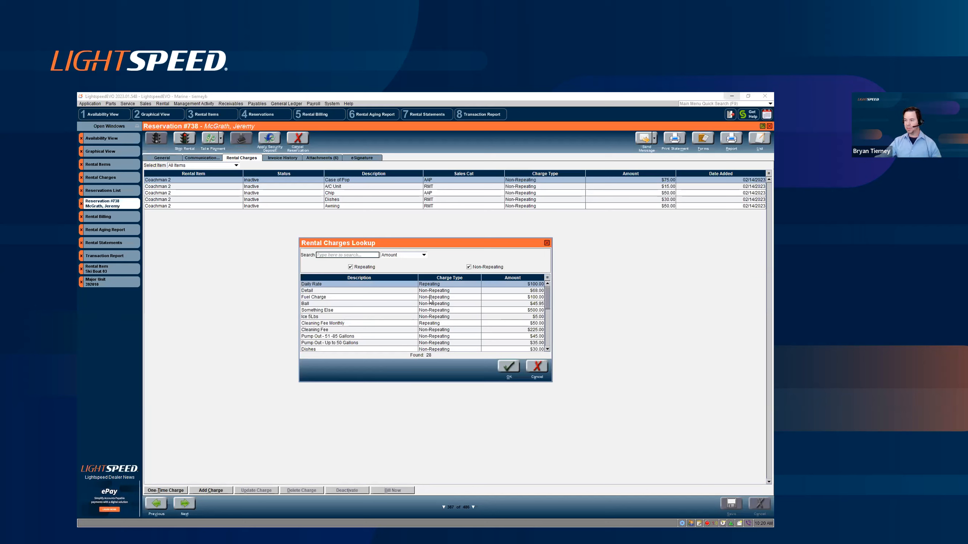
left_click(537, 366)
left_click(468, 345)
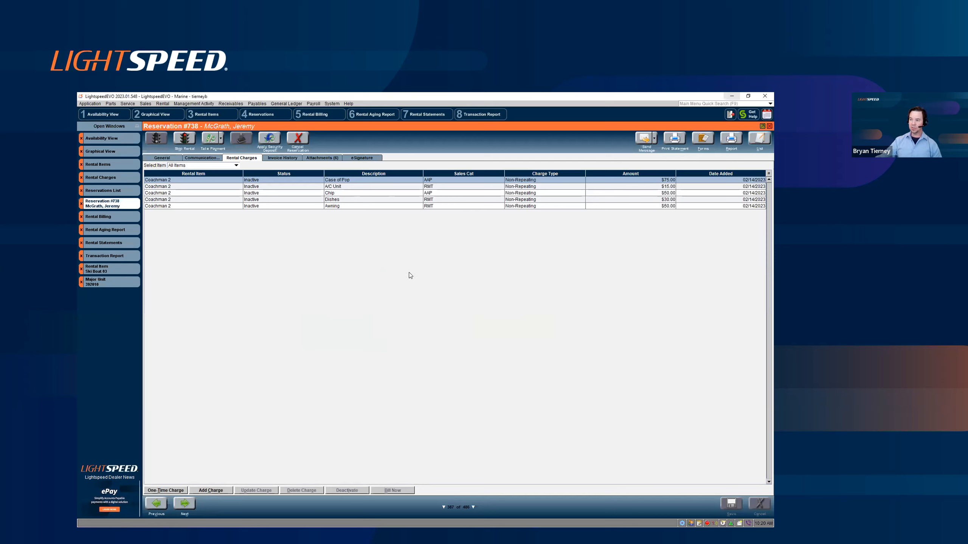
Step: Browse the individual charges on the Coachman 2 reservation, ending on the A/C Unit charge
key("Down")
key("Down")
key("Down")
key("Down")
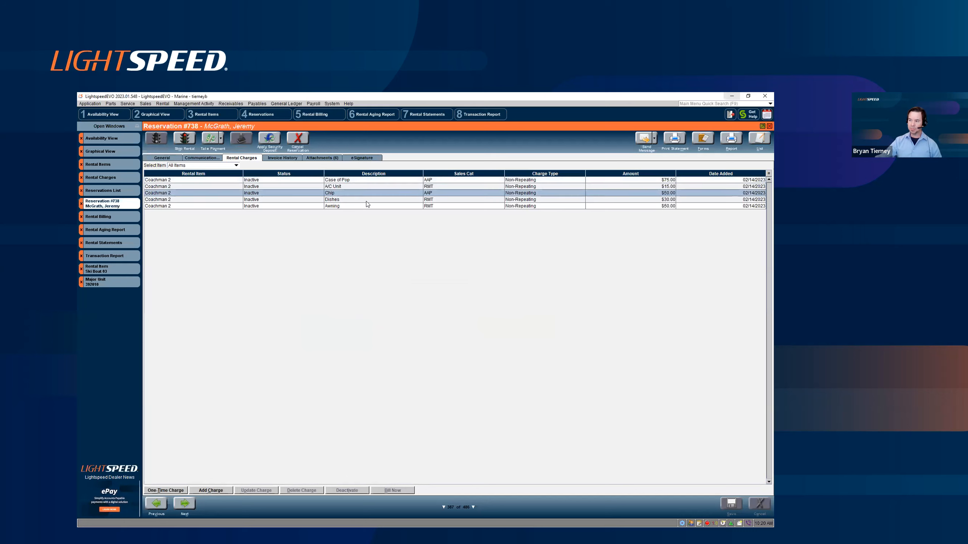
left_click(368, 189)
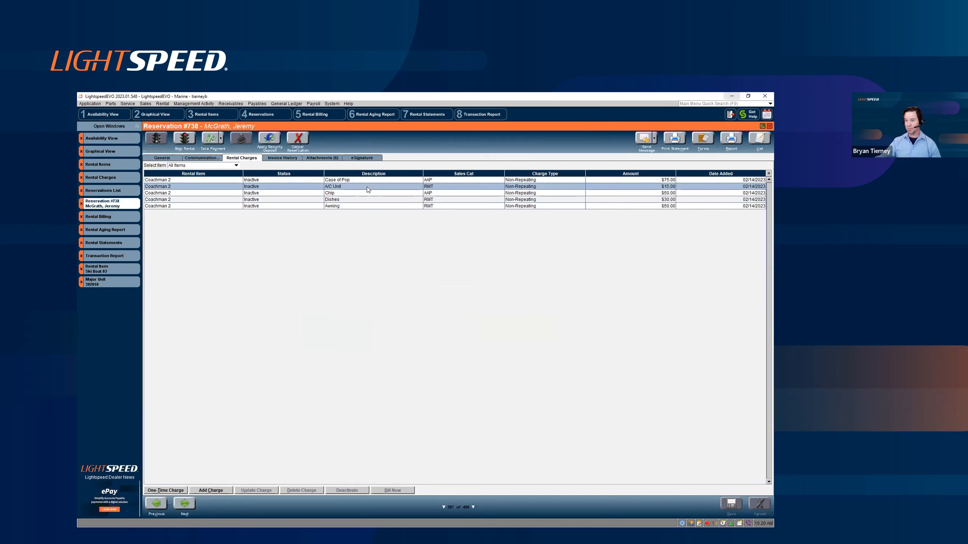
Step: Review the reservation's attachments and its communication follow-ups and messages, and return to the general details
left_click(335, 158)
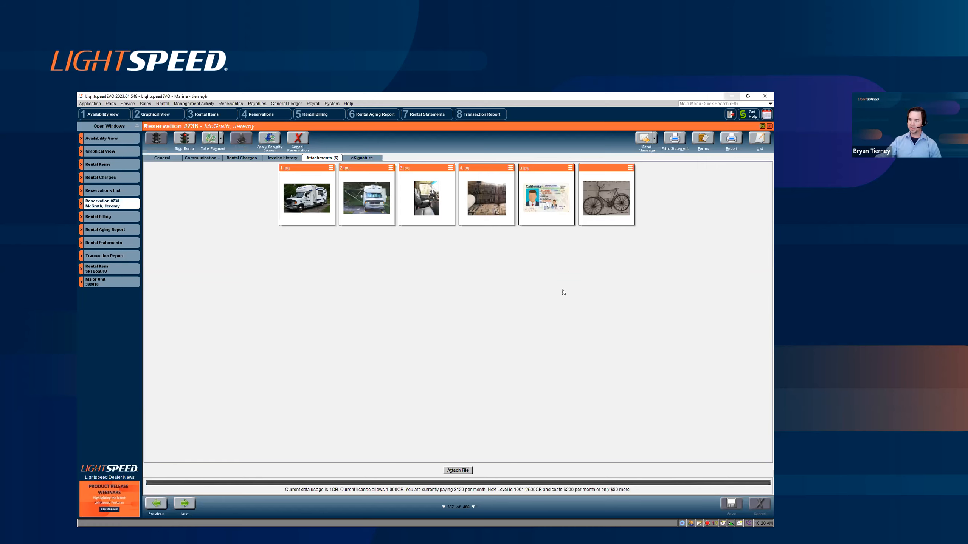
left_click(163, 158)
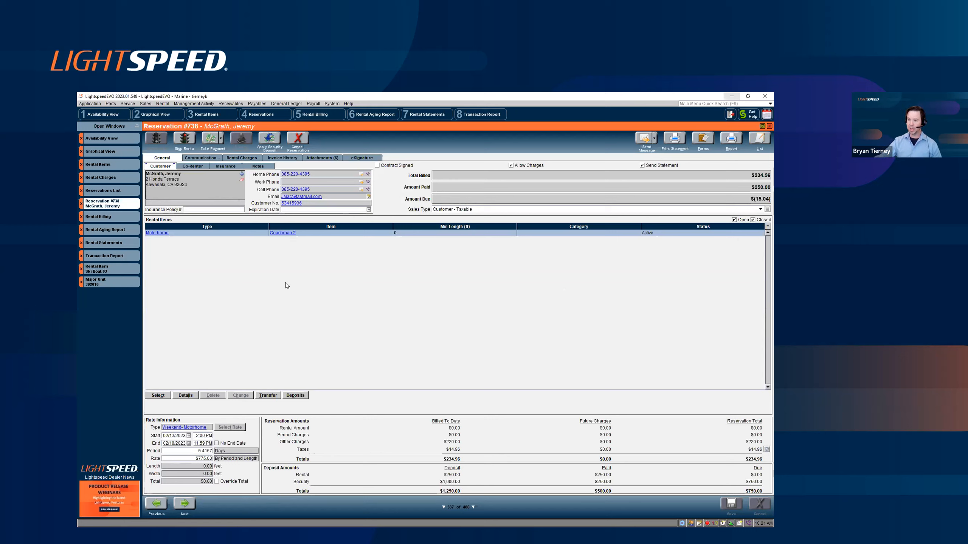
left_click(204, 158)
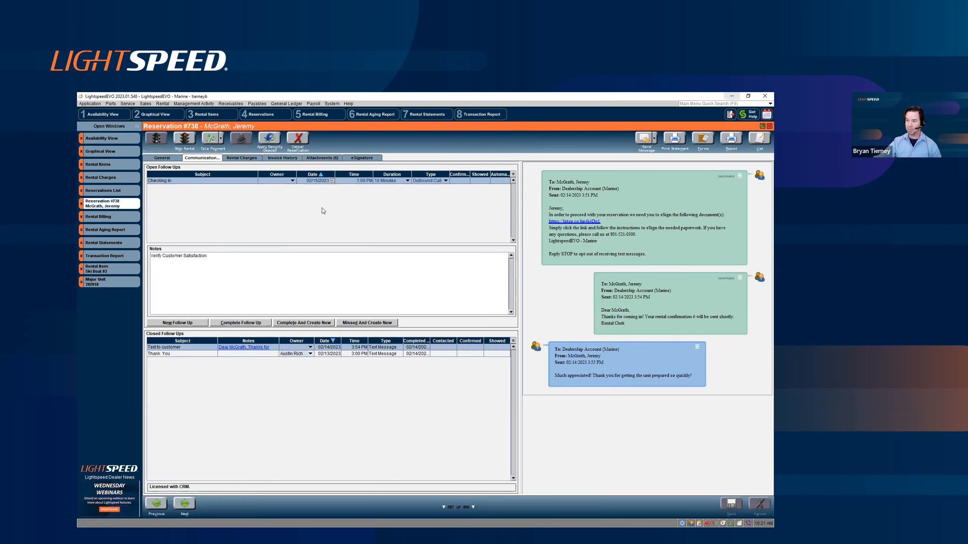
left_click(175, 158)
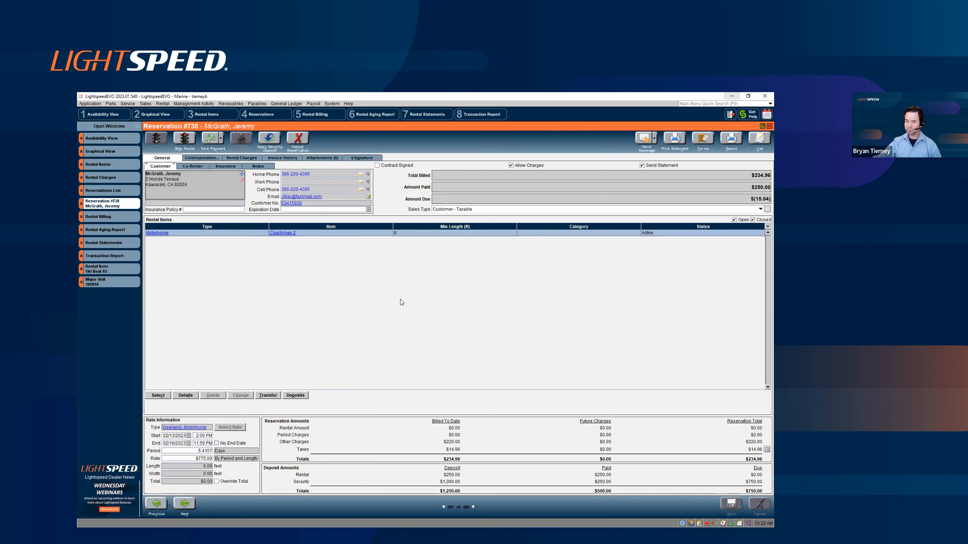
Step: Minimize the rental software and advance the slide presentation to "Mobile App and e-Signature"
left_click(731, 96)
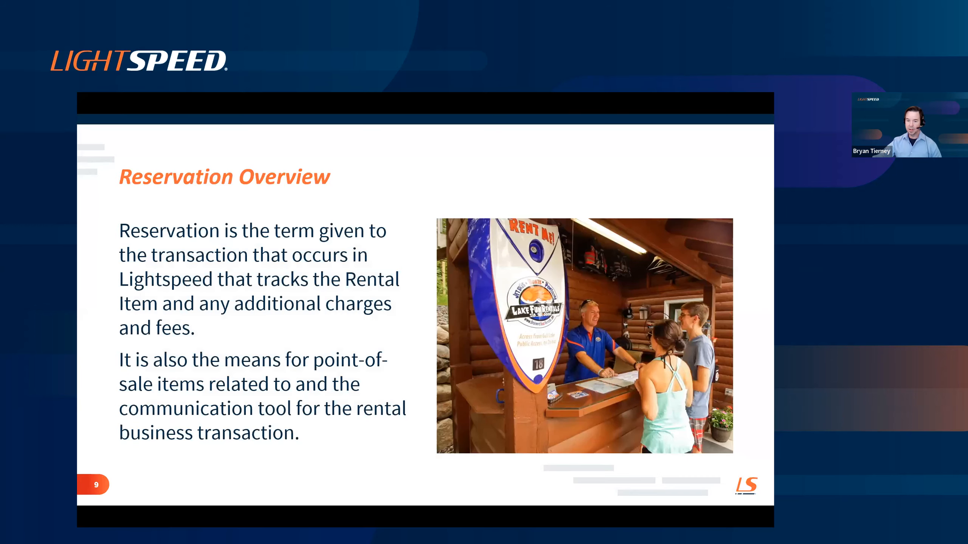
key("Right")
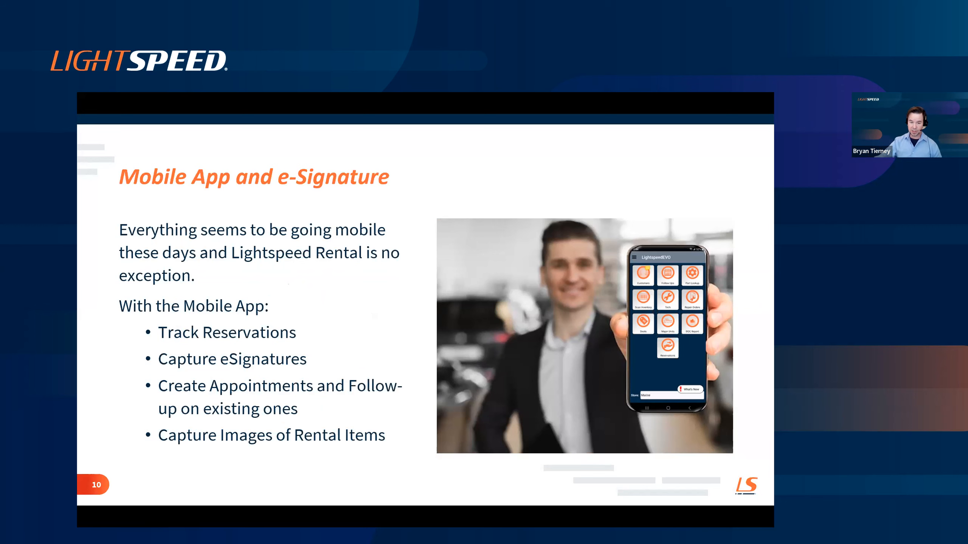
Step: Switch to the mobile app screenshots and go through the home screen, reservations list, Coachman 2 reservation details and its follow-ups
key("alt+Tab")
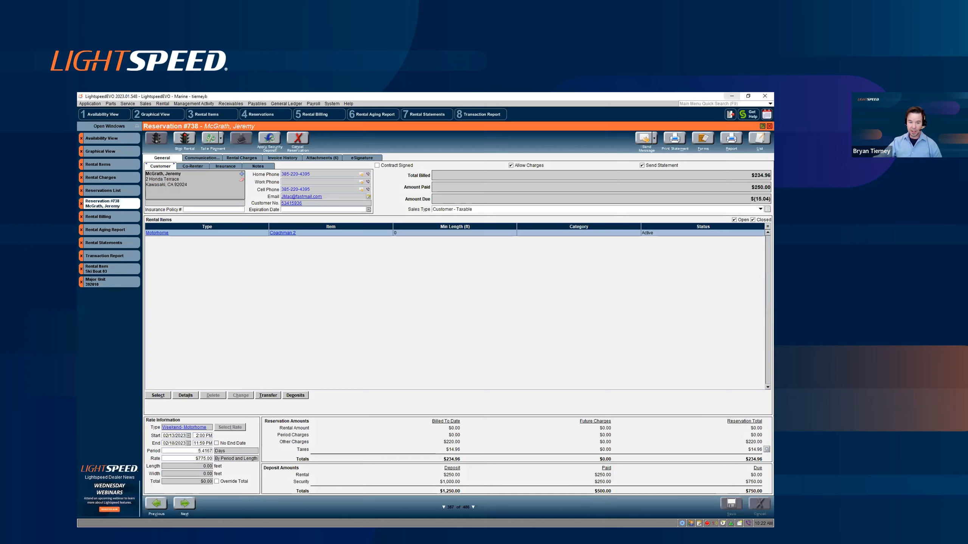
key("alt+Tab")
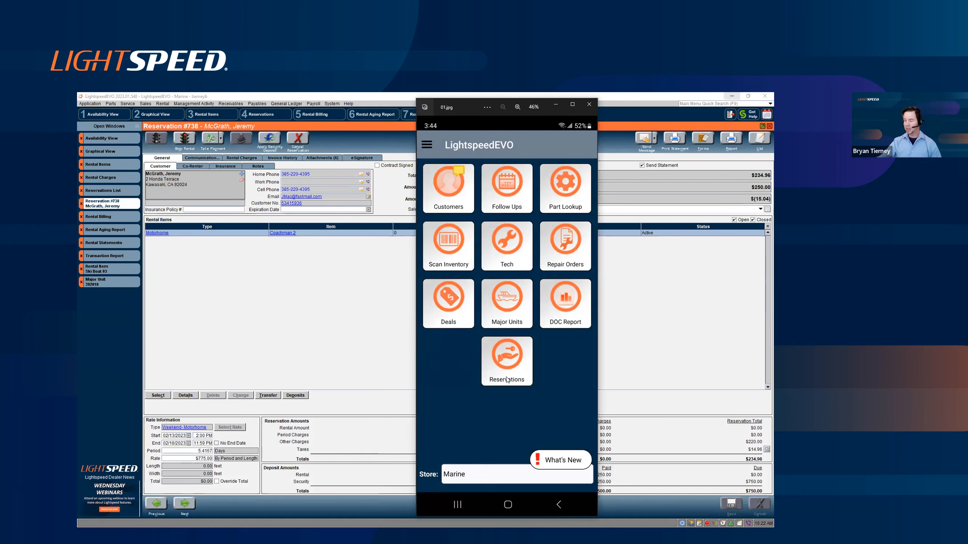
left_click(590, 317)
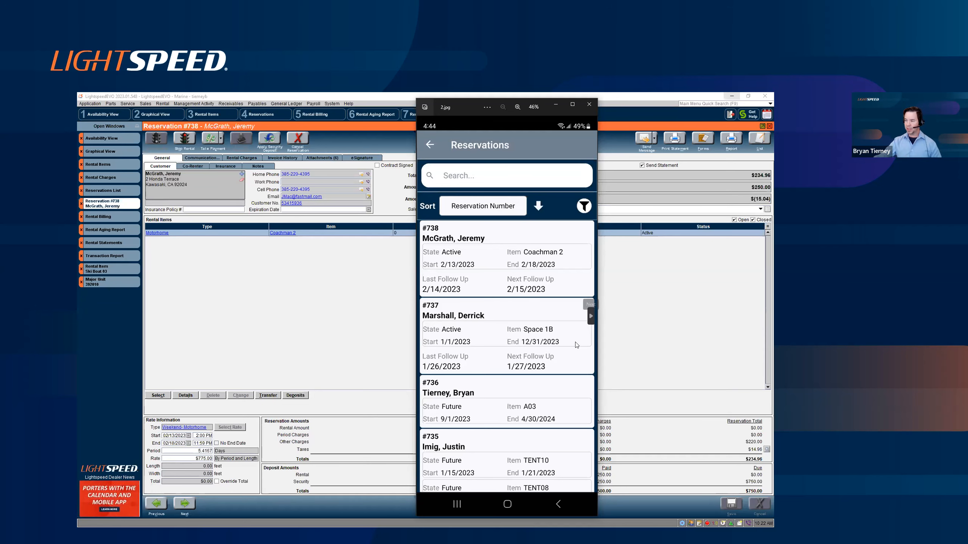
key("Right")
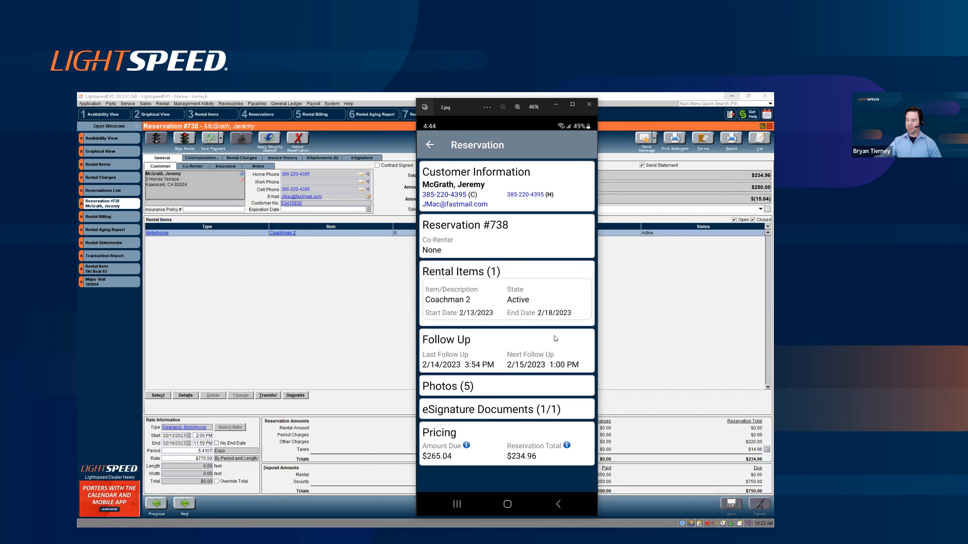
left_click(590, 316)
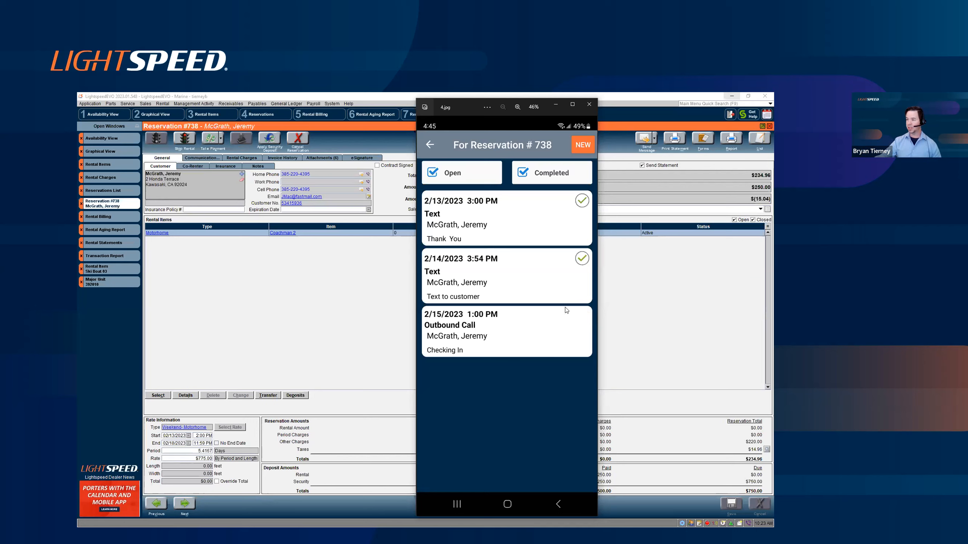
Step: Walk through the eSignature screenshots from the documents list and text message link to the rental agreement, captured signature and completion page
left_click(591, 316)
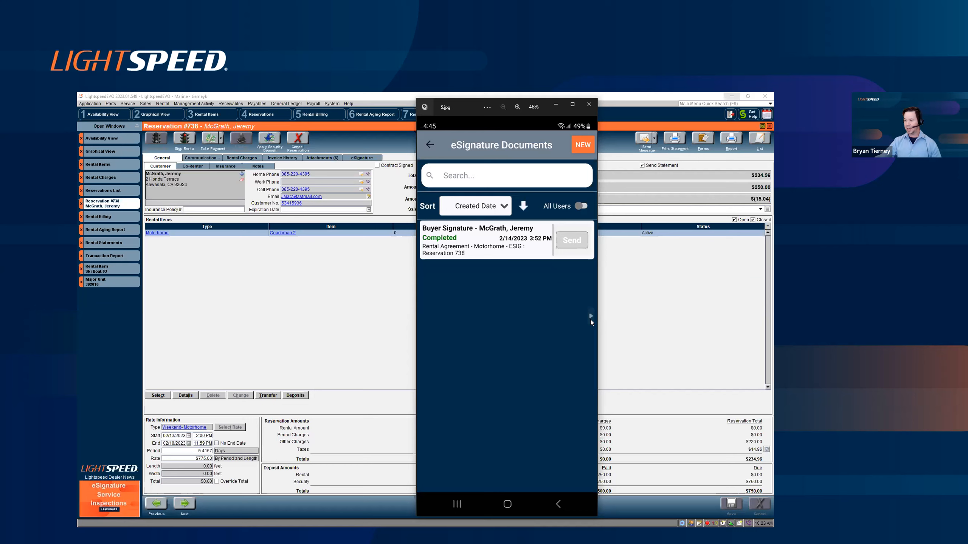
left_click(590, 316)
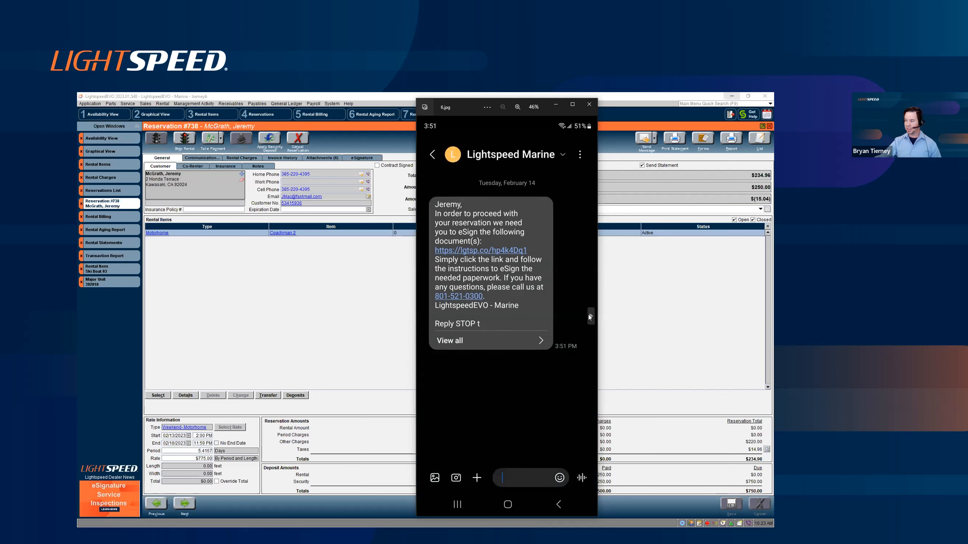
left_click(590, 317)
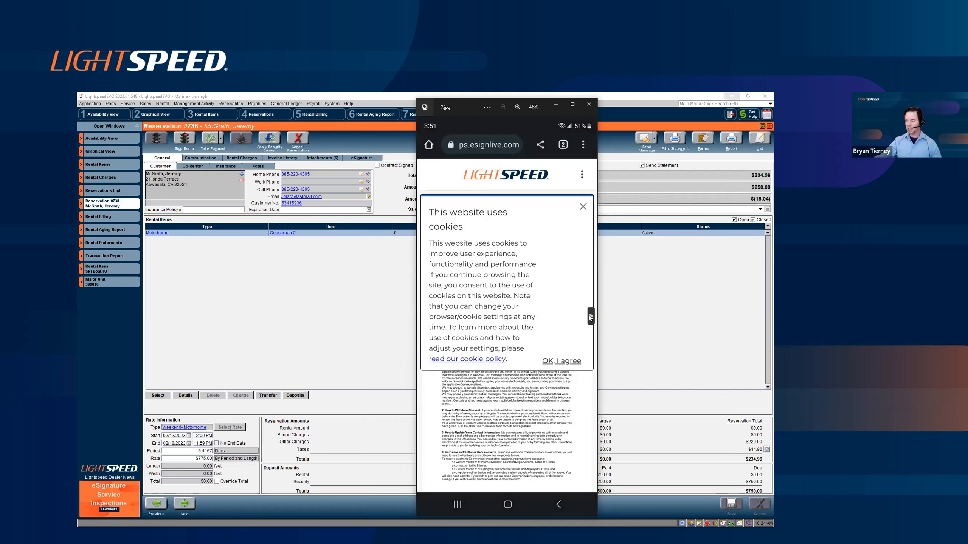
left_click(590, 317)
left_click(590, 317)
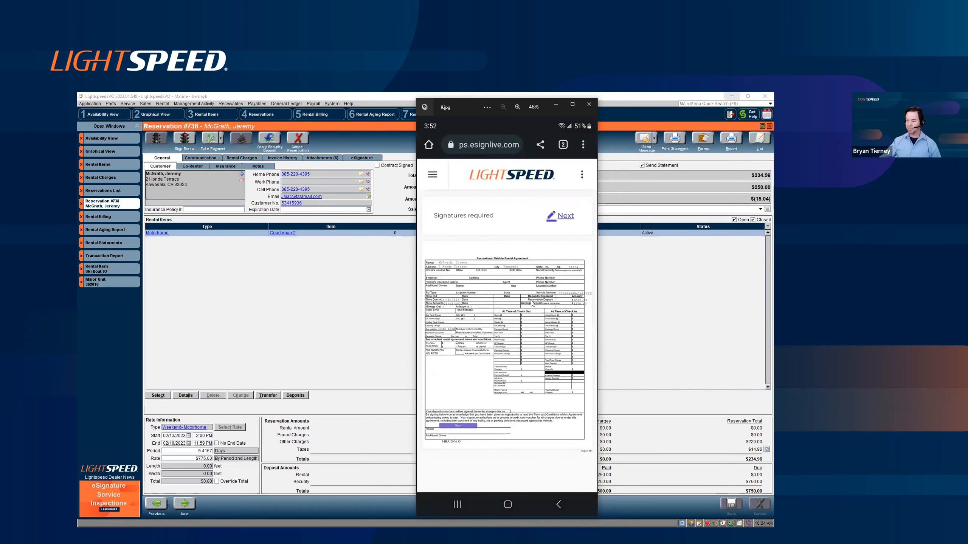
left_click(590, 317)
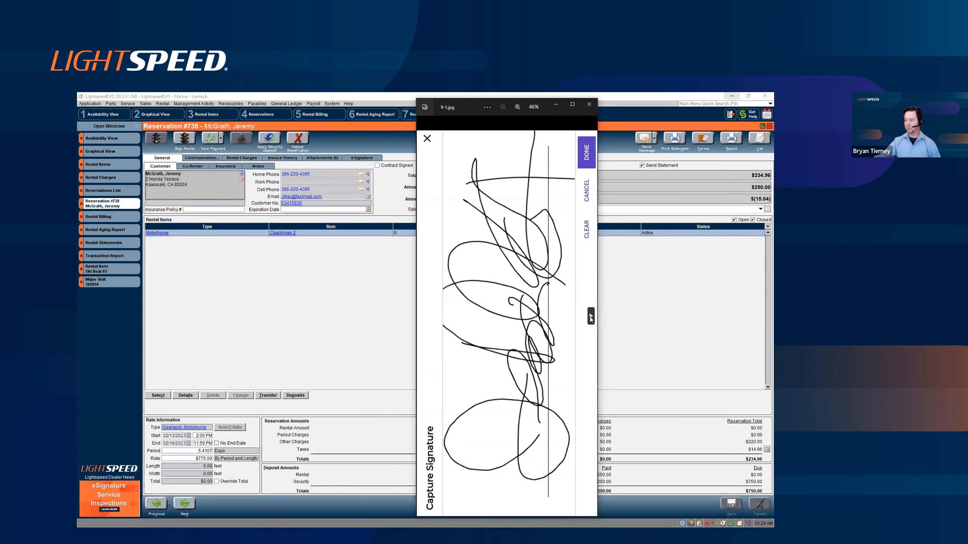
left_click(591, 316)
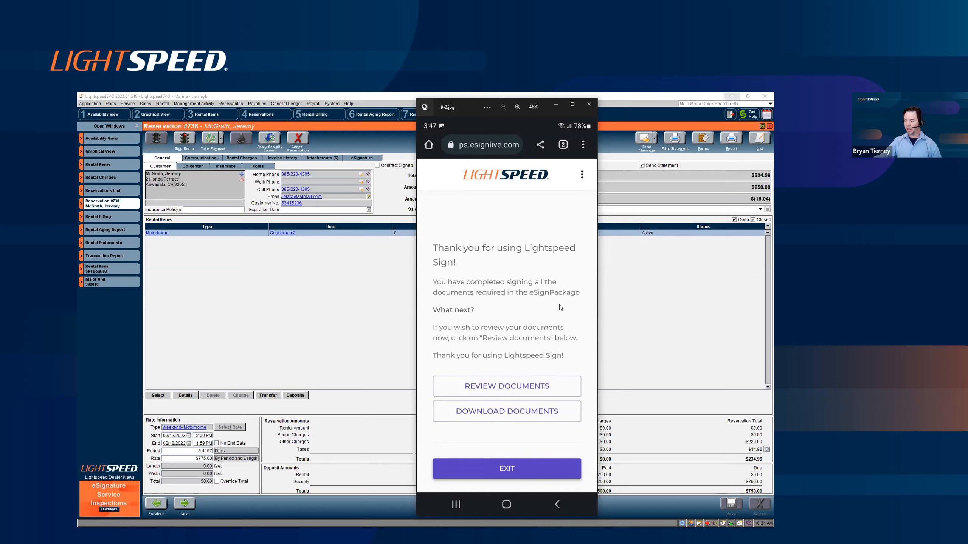
Step: Minimize the image viewer and the rental software, and advance the slide presentation to "Rental Billing and Bookkeeping"
left_click(555, 107)
left_click(731, 96)
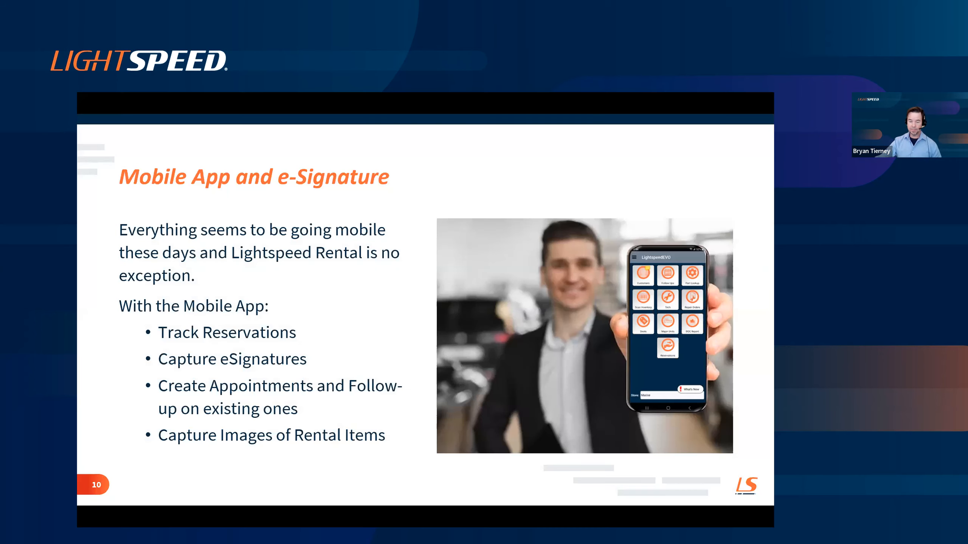
key("Right")
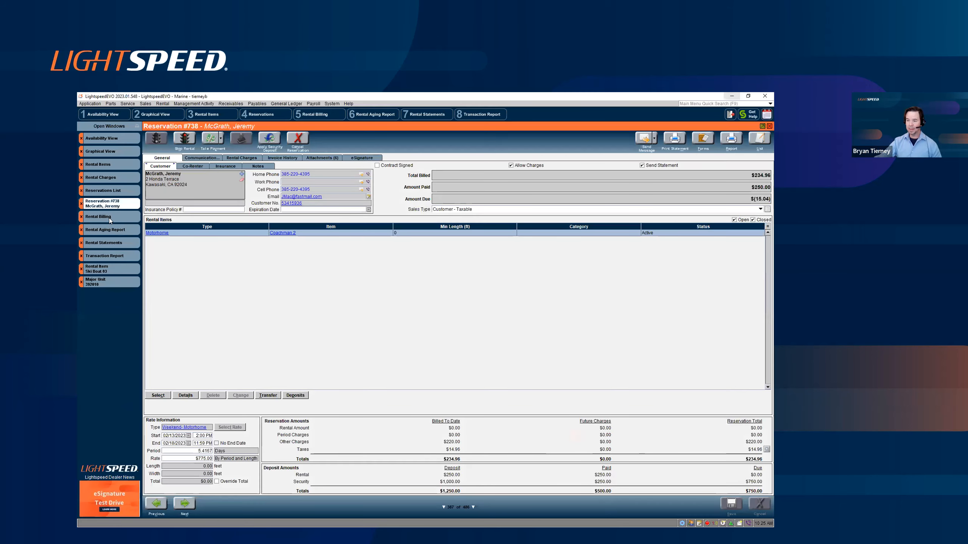
Step: Return to the rental software's Rental Billing and calculate the charges for all rental types and all time periods
left_click(108, 218)
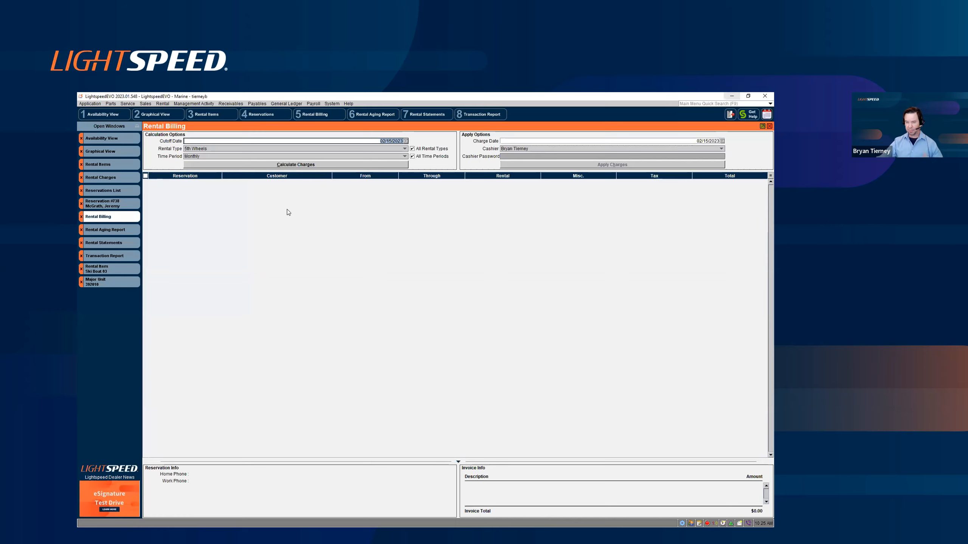
left_click(311, 166)
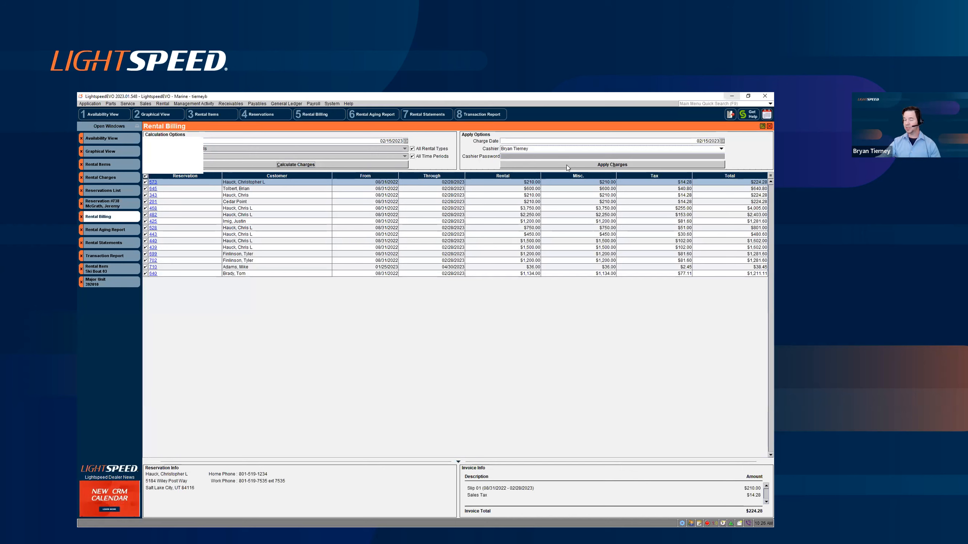
Step: Show where the rental reports are found, then generate the detailed Rental Aging Report for all customers and review its first page
left_click(122, 231)
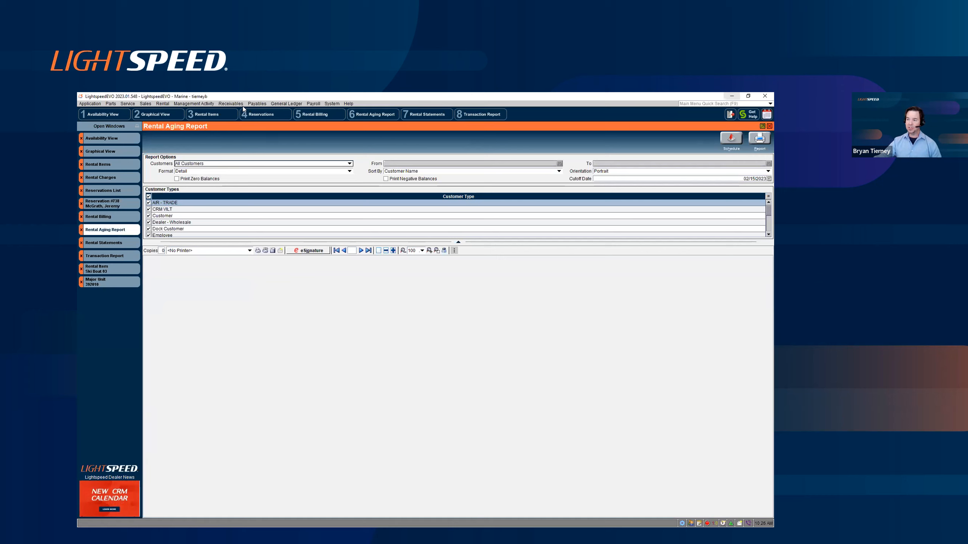
left_click(168, 103)
mouse_move(191, 183)
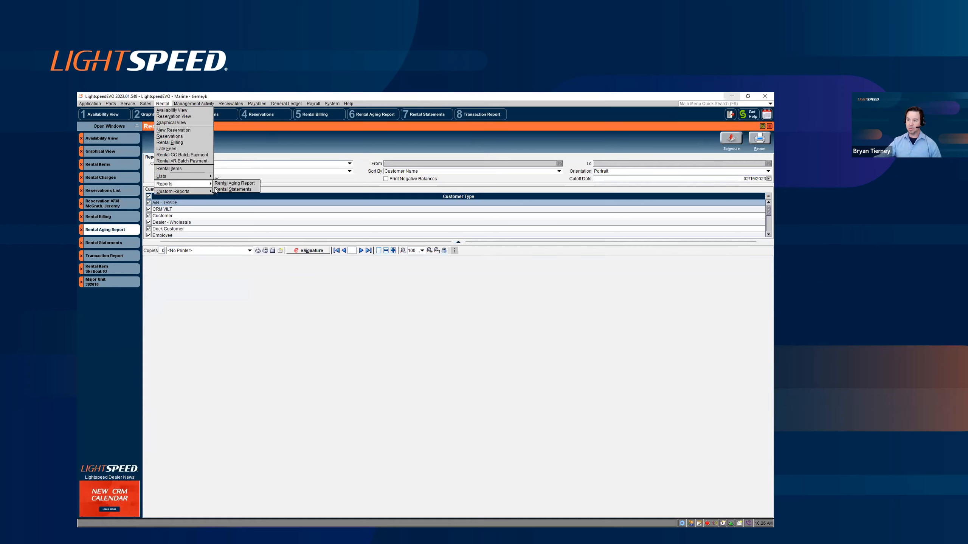
left_click(257, 286)
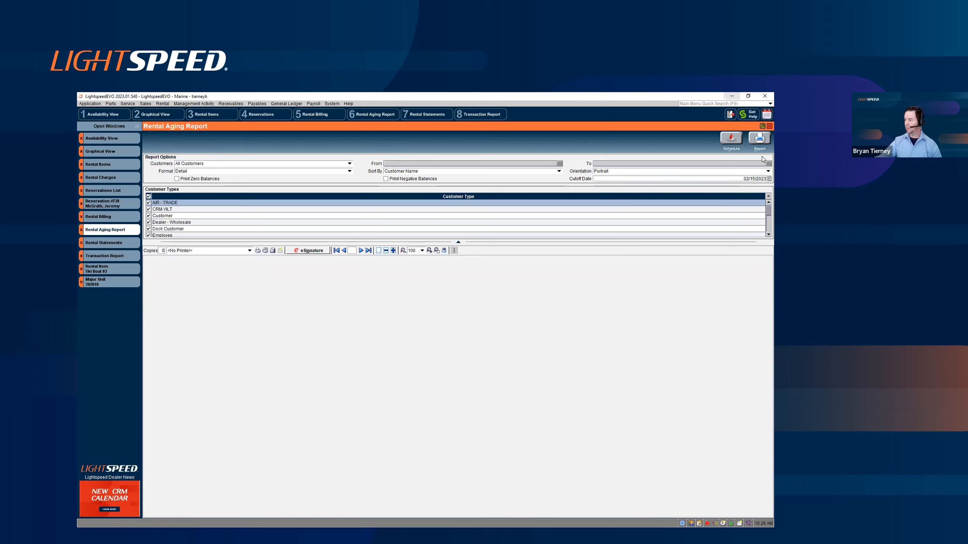
left_click(762, 138)
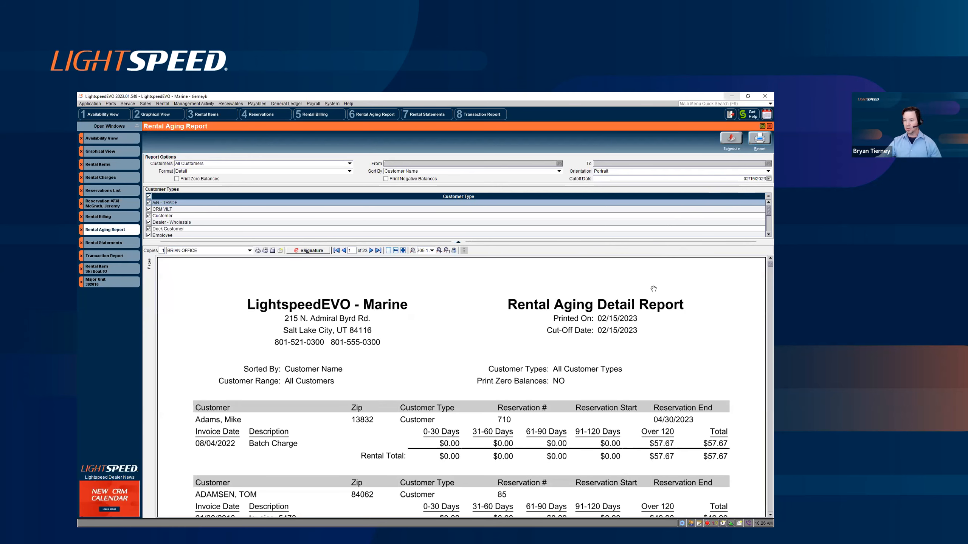
scroll(654, 288, "down", 3)
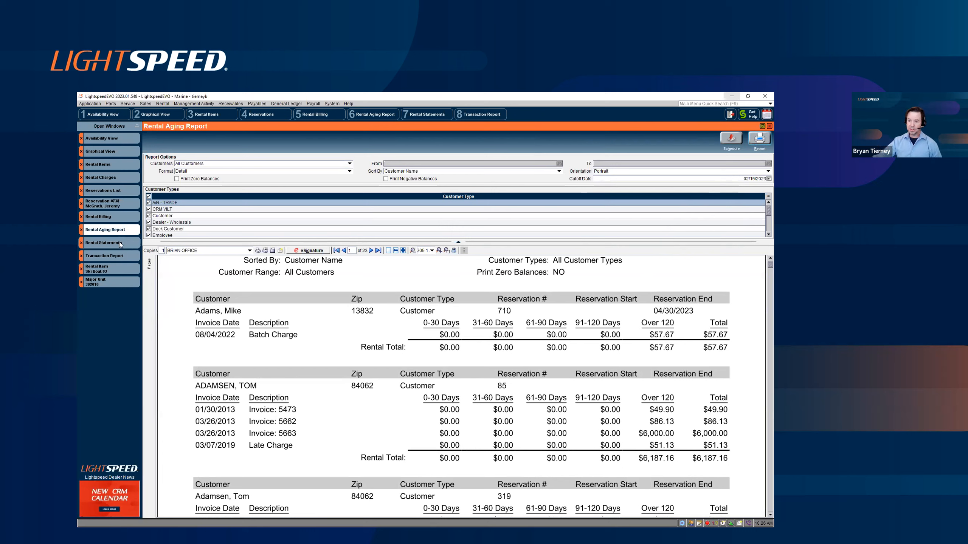
Step: Show the Rental Statements list, preview the highlighted customer's statement down to its amount due, and close the preview
key("ctrl+7")
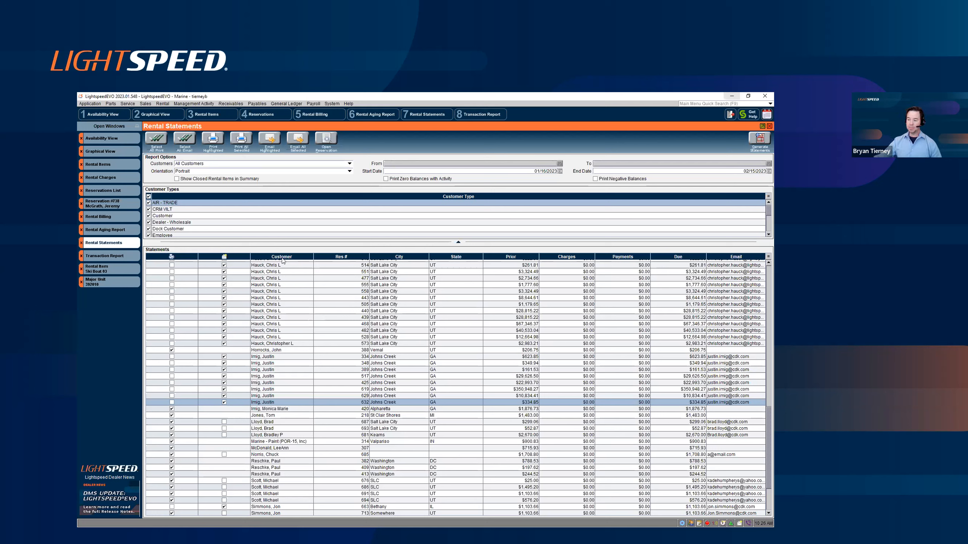
left_click(213, 140)
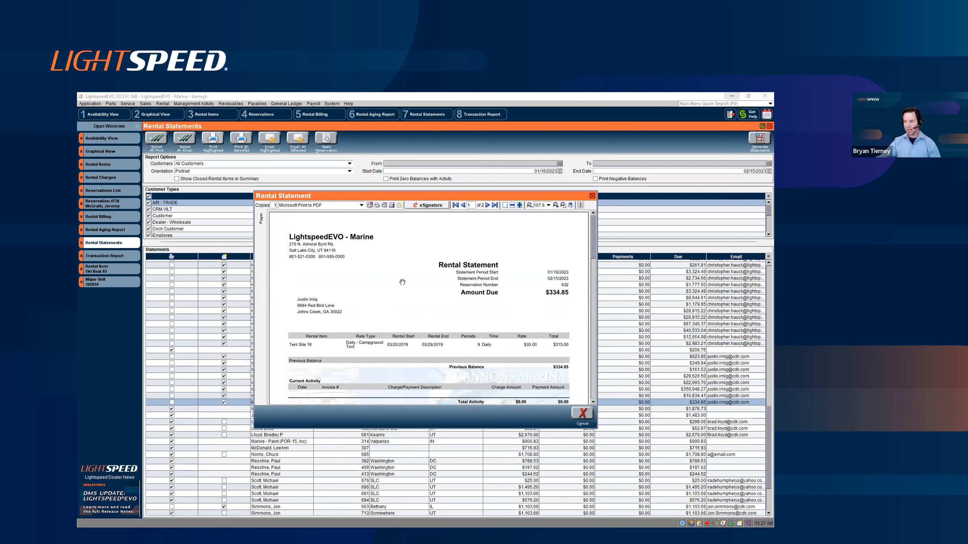
scroll(402, 282, "down", 3)
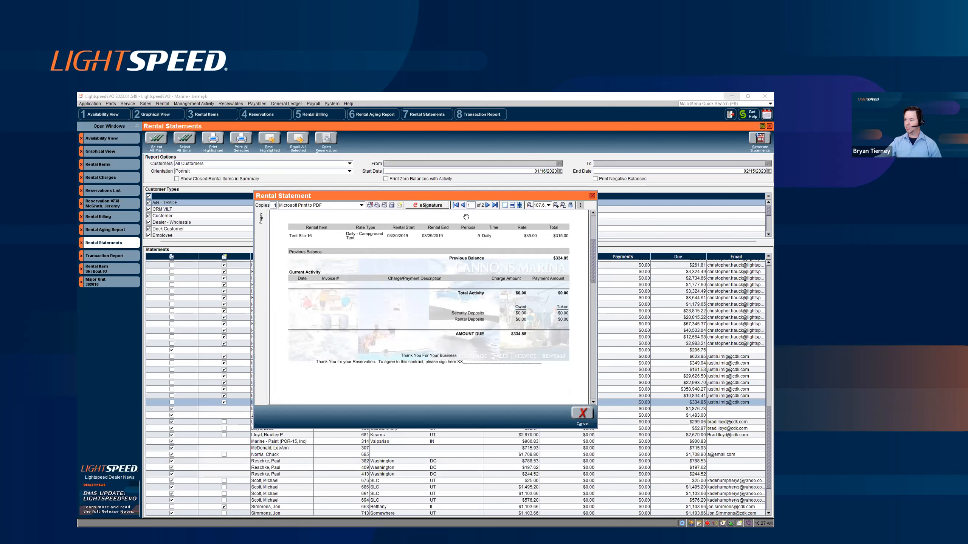
left_click(592, 197)
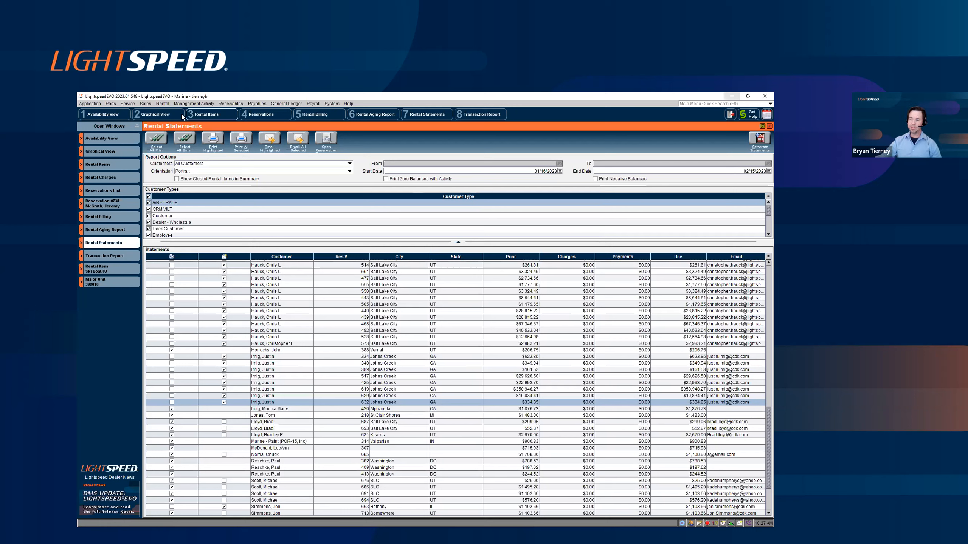
Step: Generate the summary Transaction Report for all departments from 02/01/2022 through 02/15/2023 and review its Parts, Rental and Sales sections
left_click(163, 103)
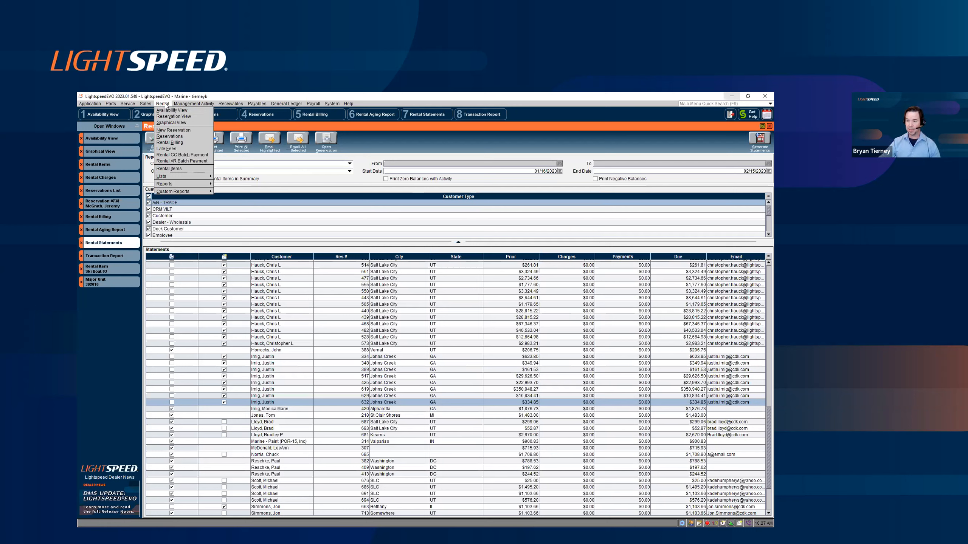
left_click(116, 255)
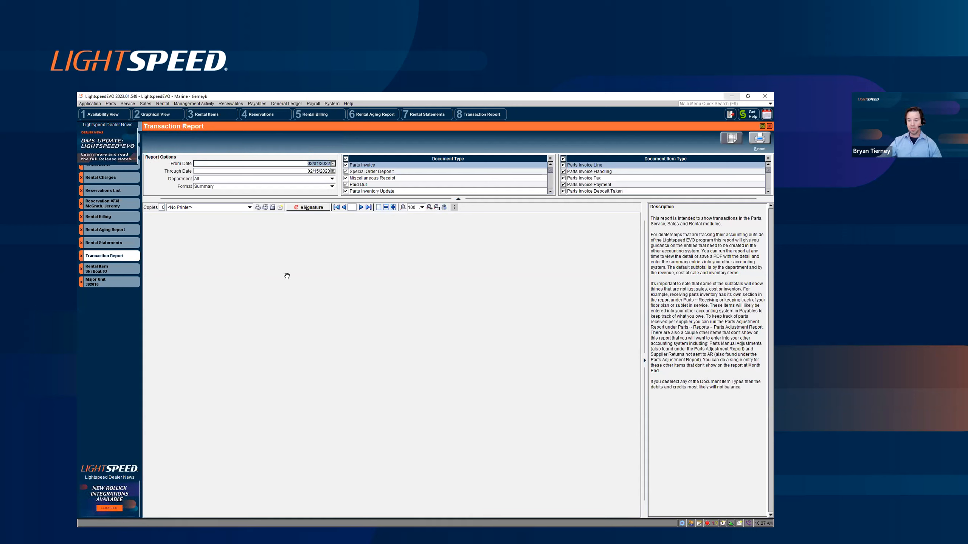
left_click(757, 144)
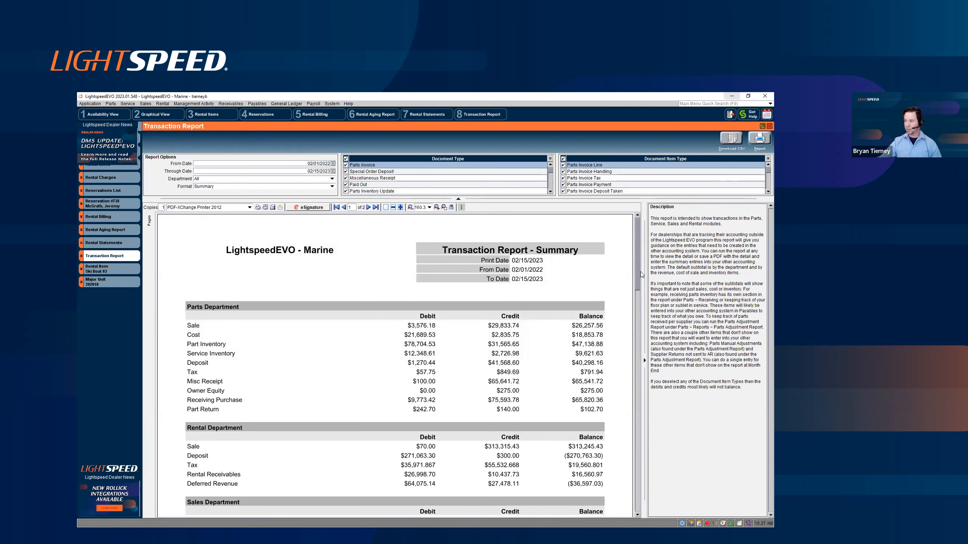
scroll(639, 270, "down", 1)
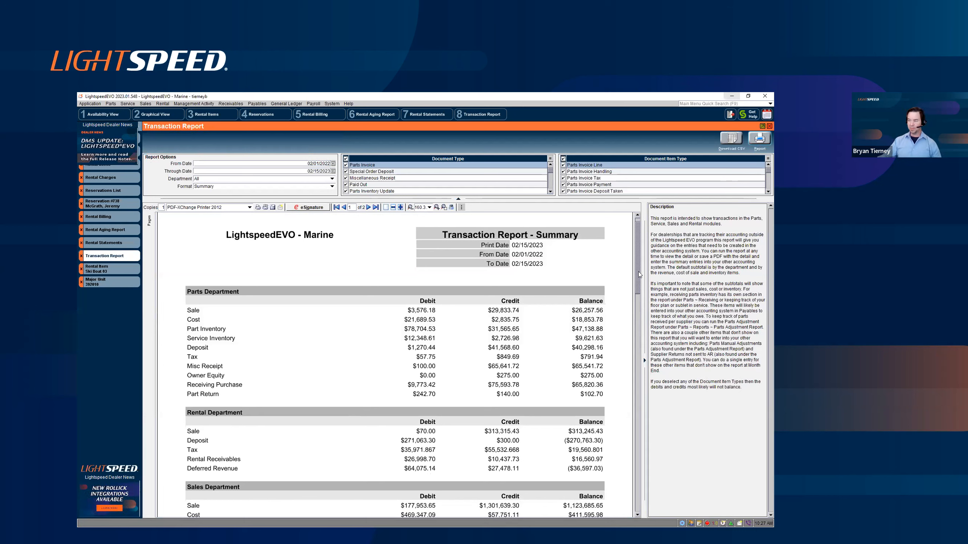
left_click_drag(638, 272, 638, 283)
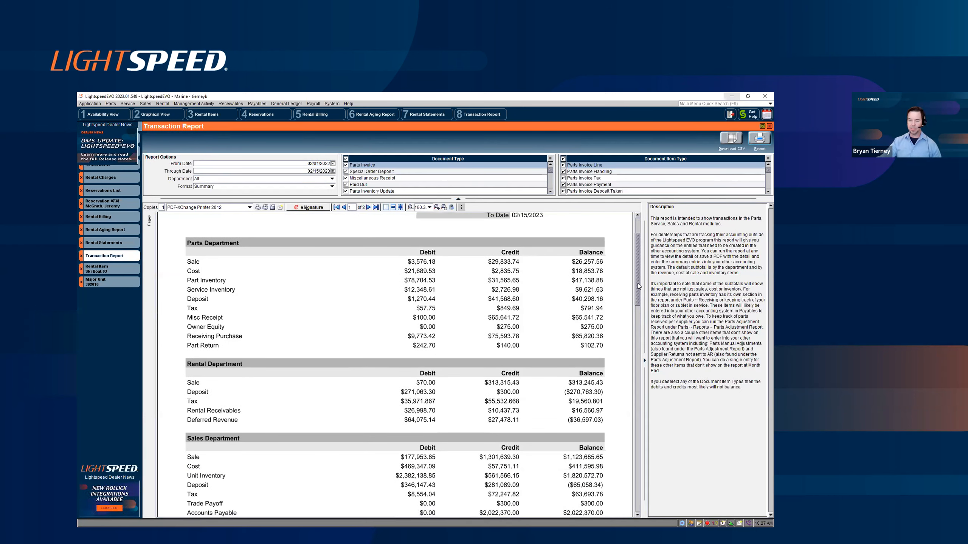